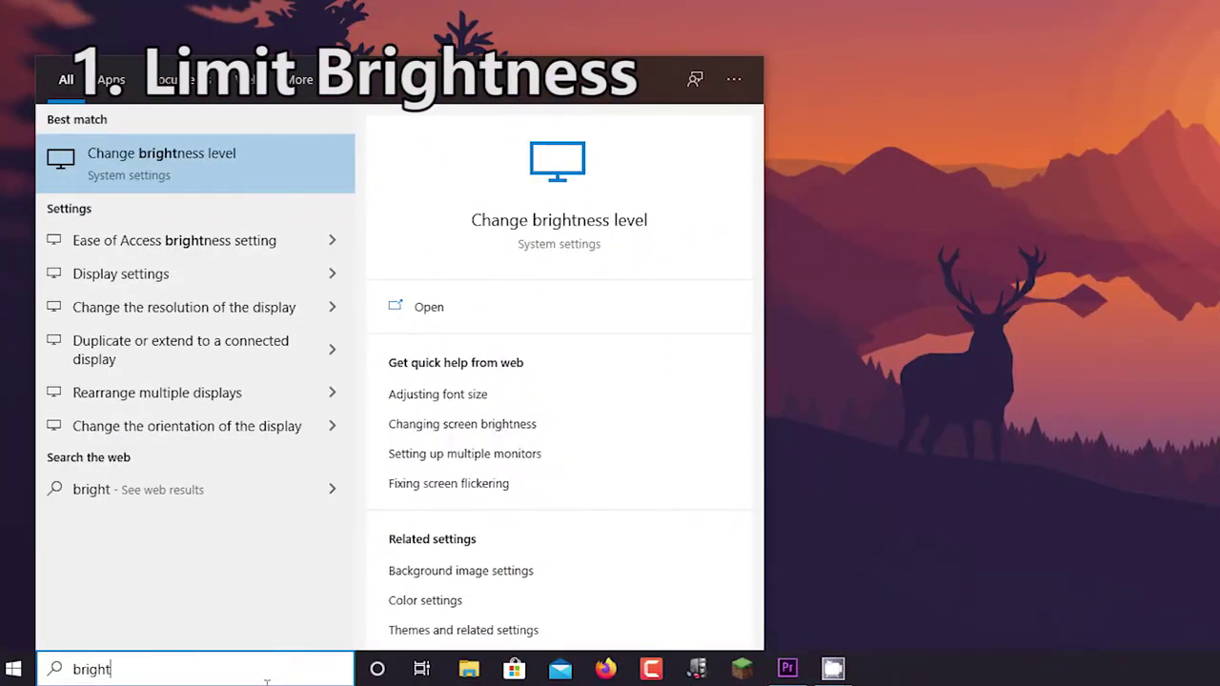
- Open Change brightness level and drag the built-in display brightness from 86 down to 70
{"action": "left_click", "coordinate": [136, 168]}
{"action": "left_click_drag", "start_coordinate": [823, 428], "coordinate": [701, 429]}
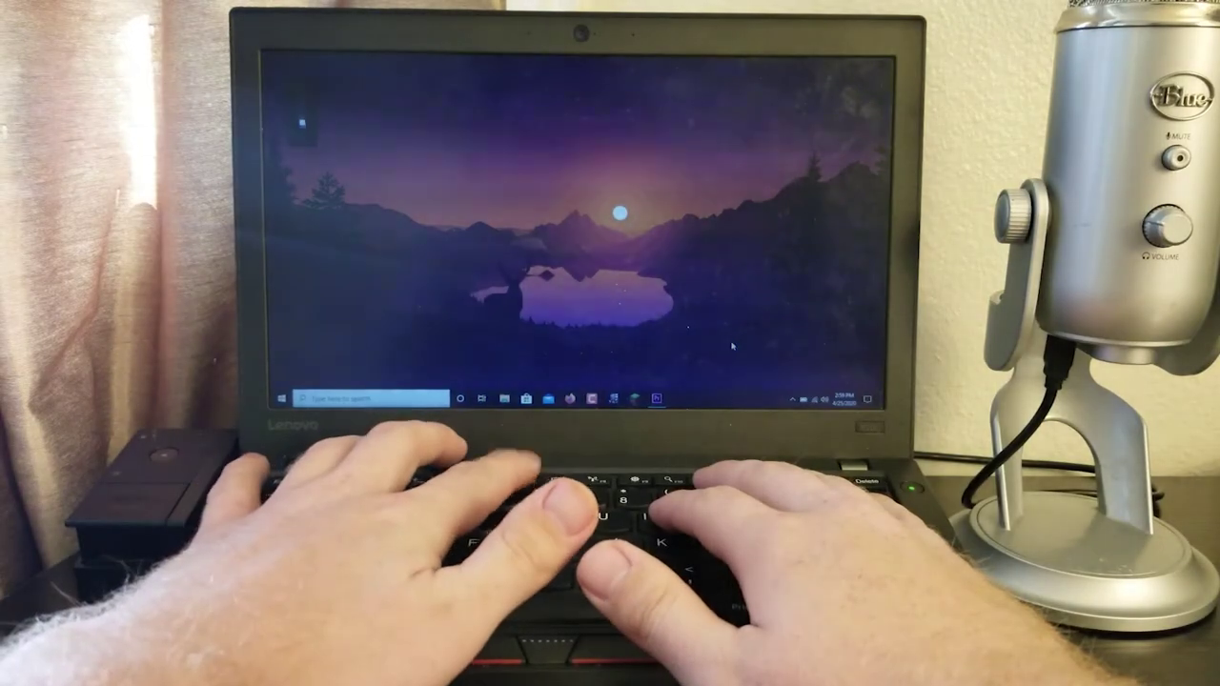
- Raise then lower the laptop brightness with the function keys, leaving it at 50
{"action": "key", "text": "XF86MonBrightnessUp"}
{"action": "key", "text": "XF86MonBrightnessUp"}
{"action": "key", "text": "XF86MonBrightnessDown"}
{"action": "key", "text": "XF86MonBrightnessDown"}
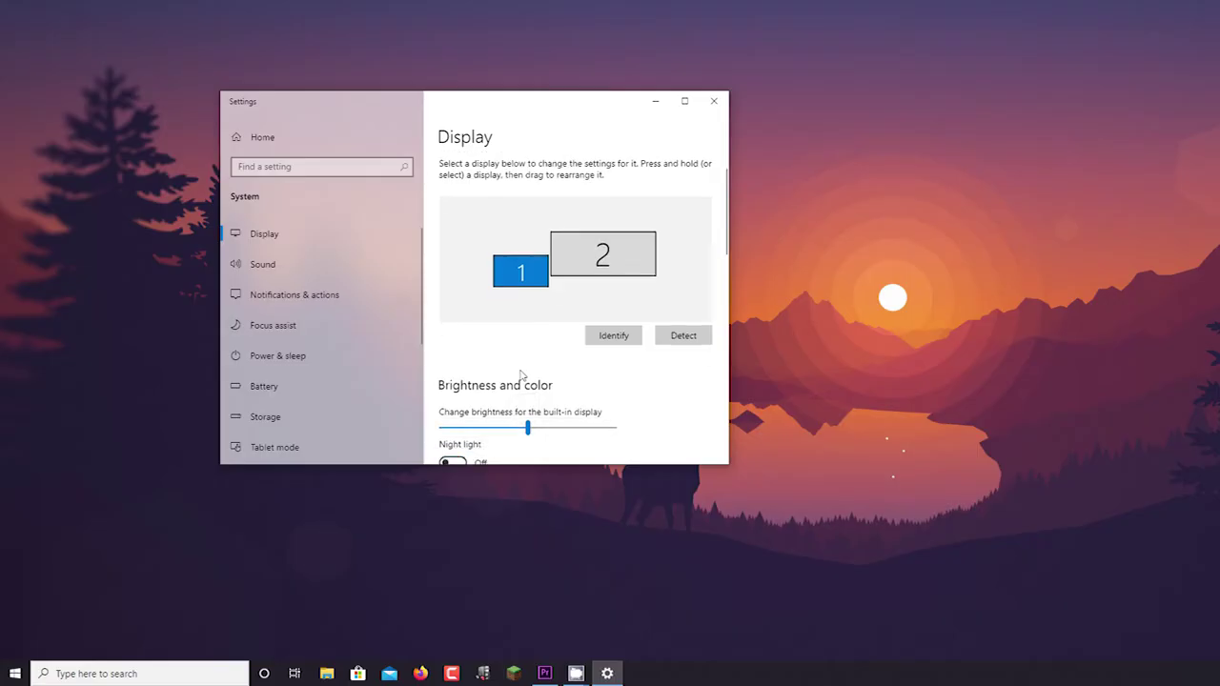
{"action": "scroll", "coordinate": [523, 375], "scroll_direction": "down", "scroll_amount": 1}
{"action": "scroll", "coordinate": [523, 375], "scroll_direction": "down", "scroll_amount": 1}
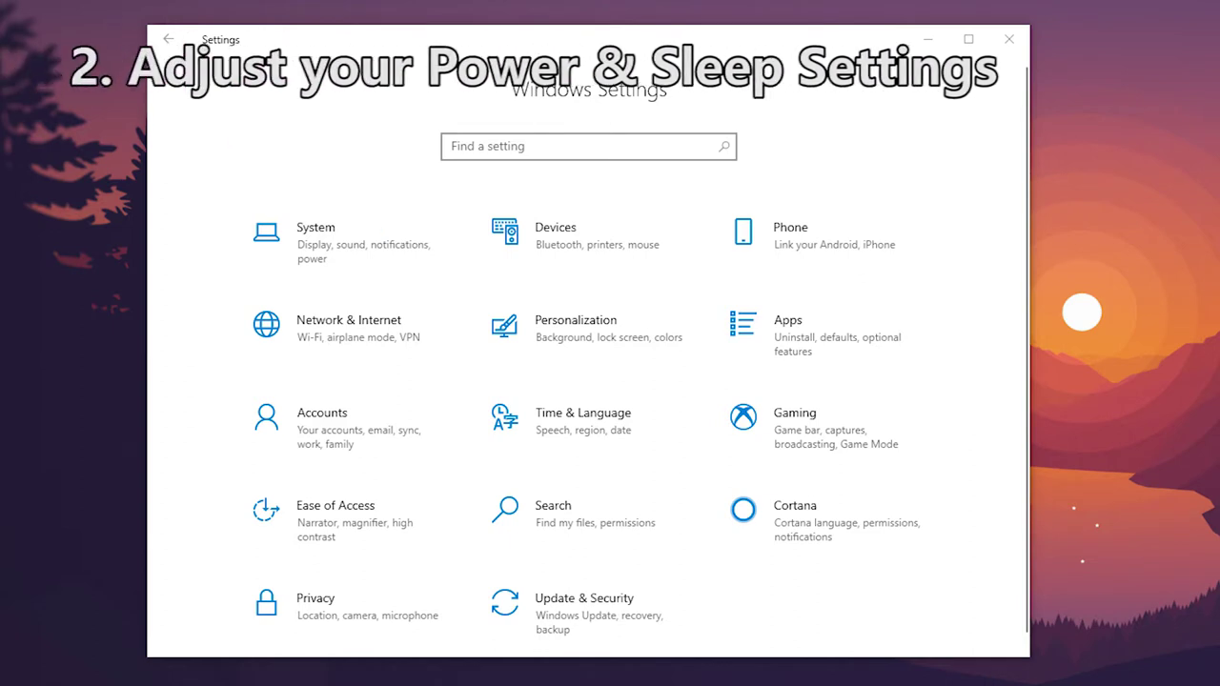
- Search settings for 'sleep' and open Power & sleep
{"action": "left_click", "coordinate": [584, 143]}
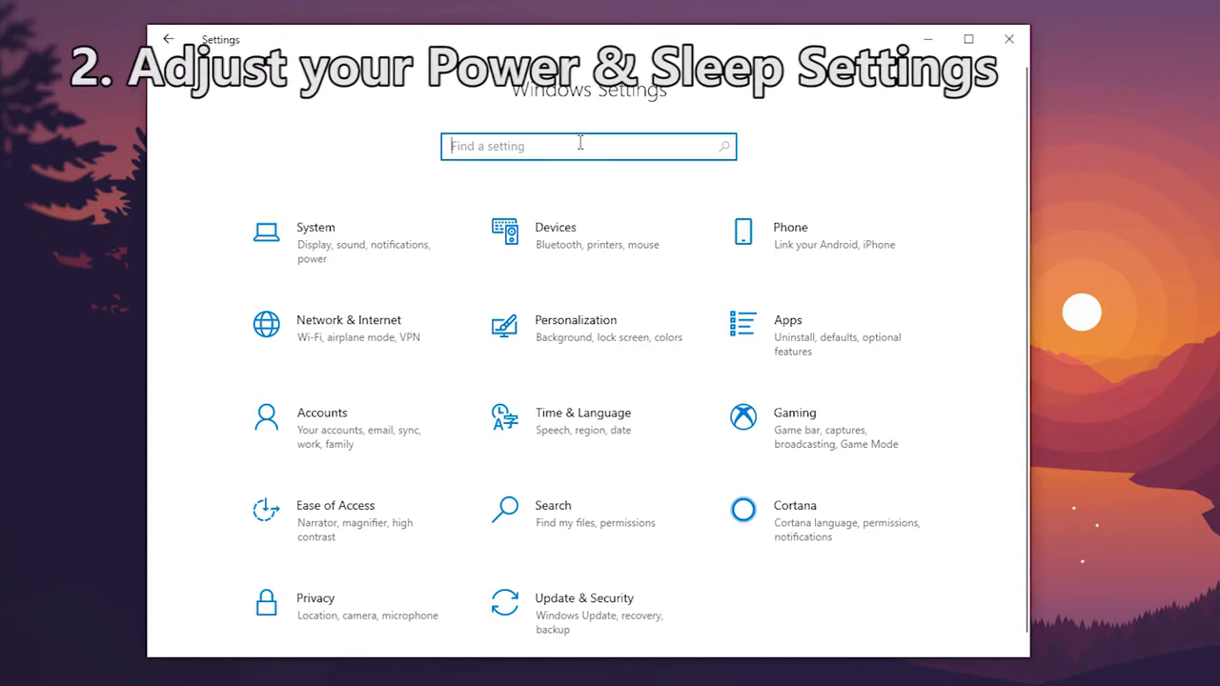
{"action": "type", "text": "sleep"}
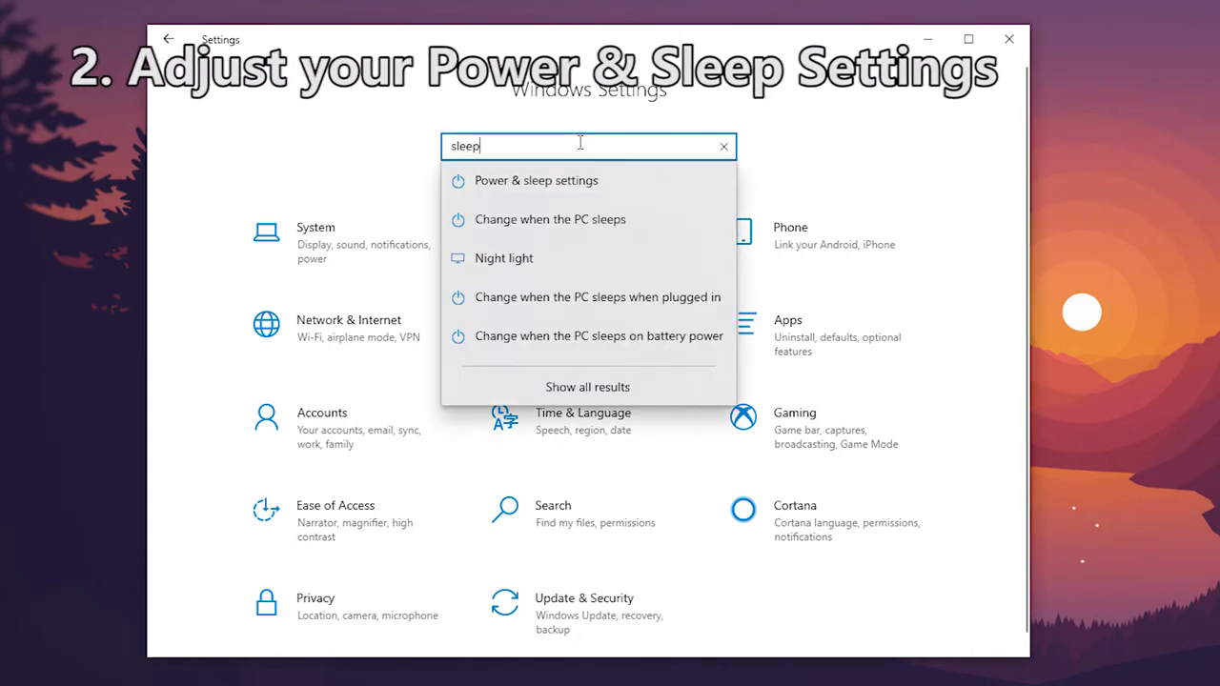
{"action": "left_click", "coordinate": [572, 182]}
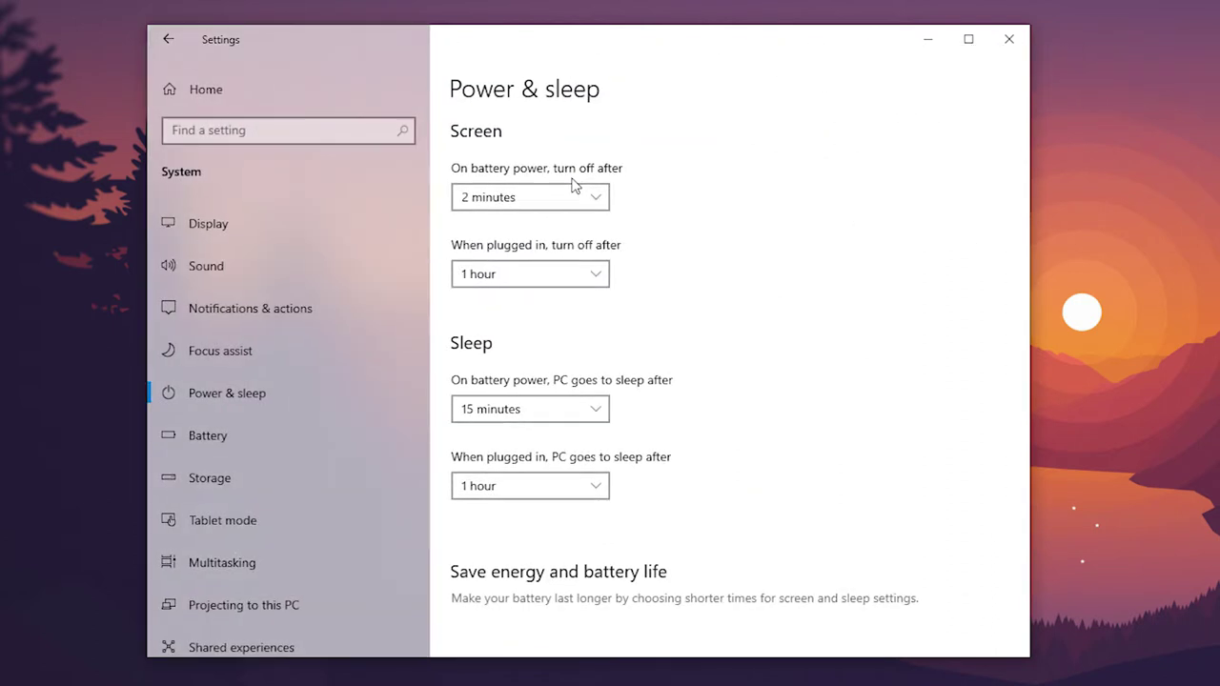
- Adjust the screen-off timeouts, ending at 3 minutes on battery and 30 minutes plugged in
{"action": "left_click", "coordinate": [569, 197]}
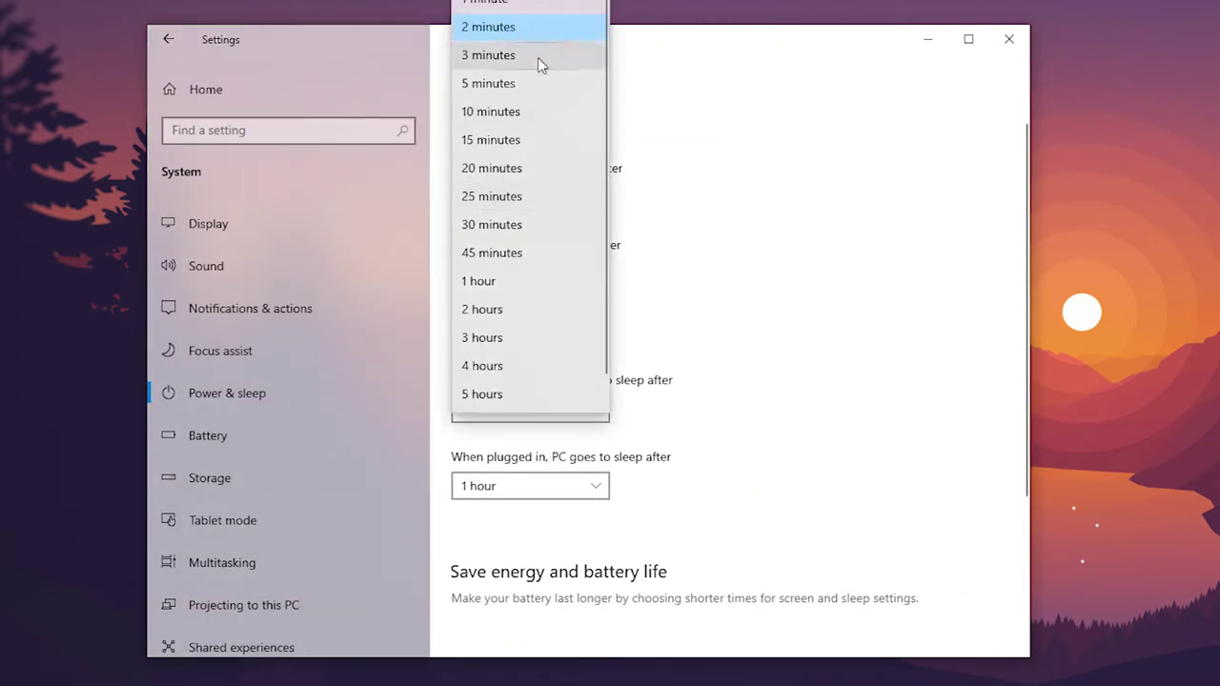
{"action": "left_click", "coordinate": [524, 196]}
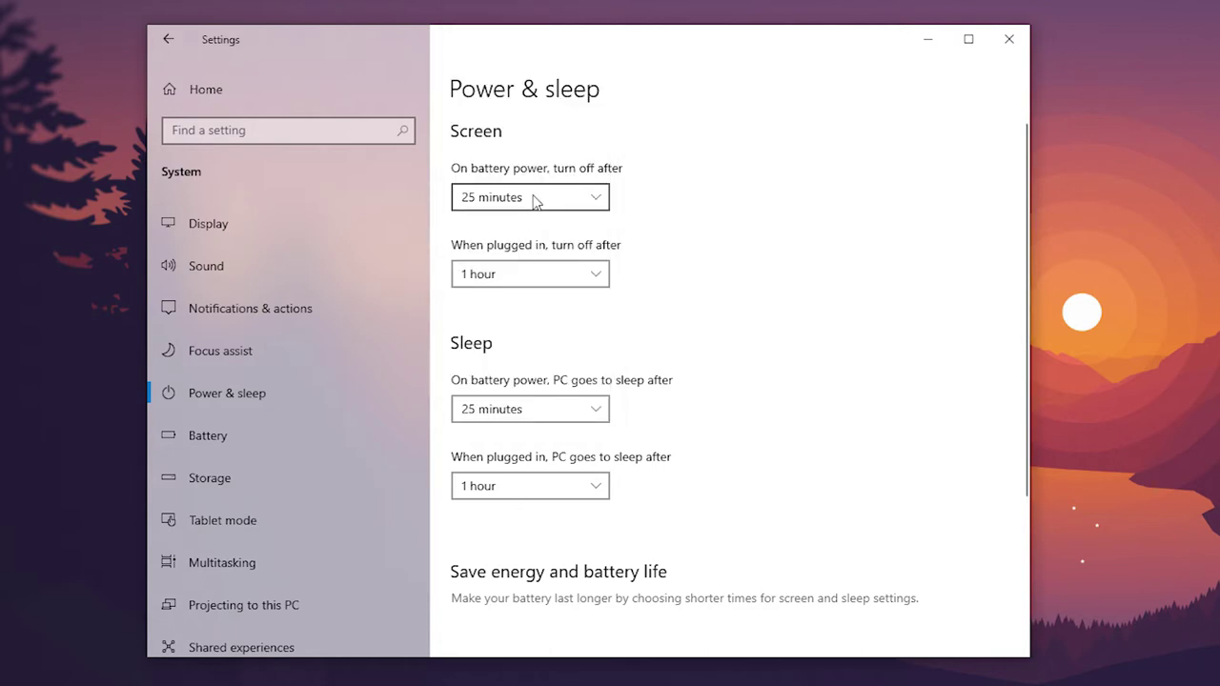
{"action": "left_click", "coordinate": [534, 275]}
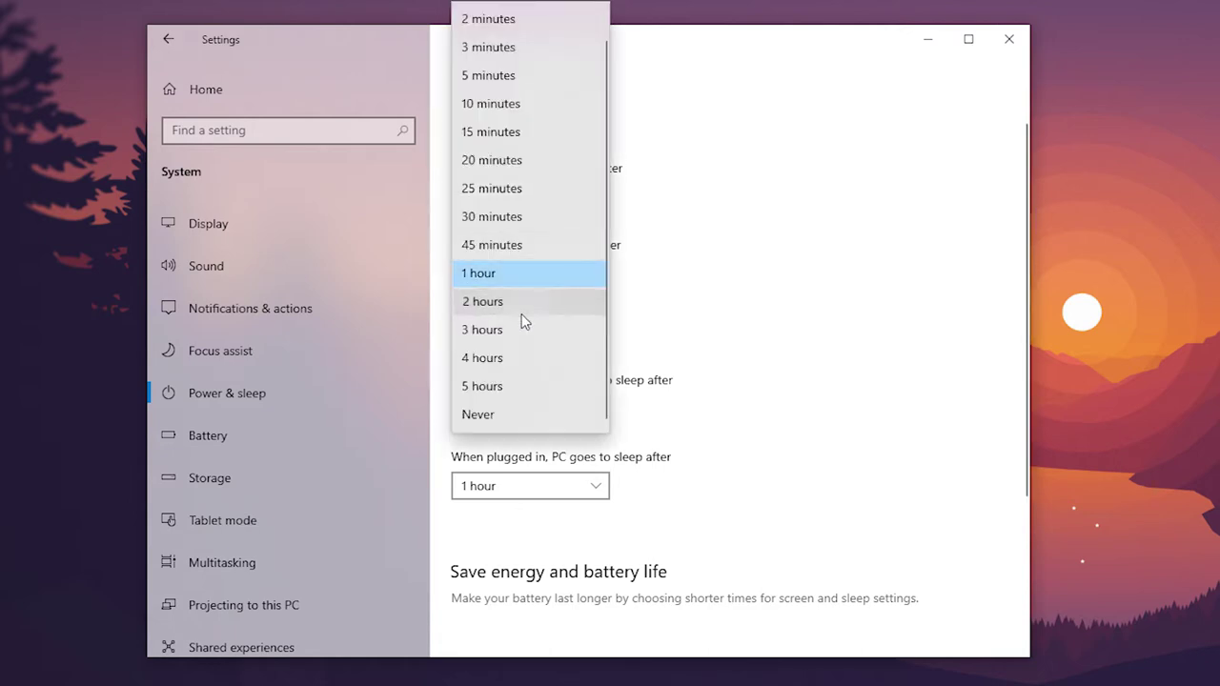
{"action": "left_click", "coordinate": [523, 303]}
{"action": "left_click", "coordinate": [525, 282]}
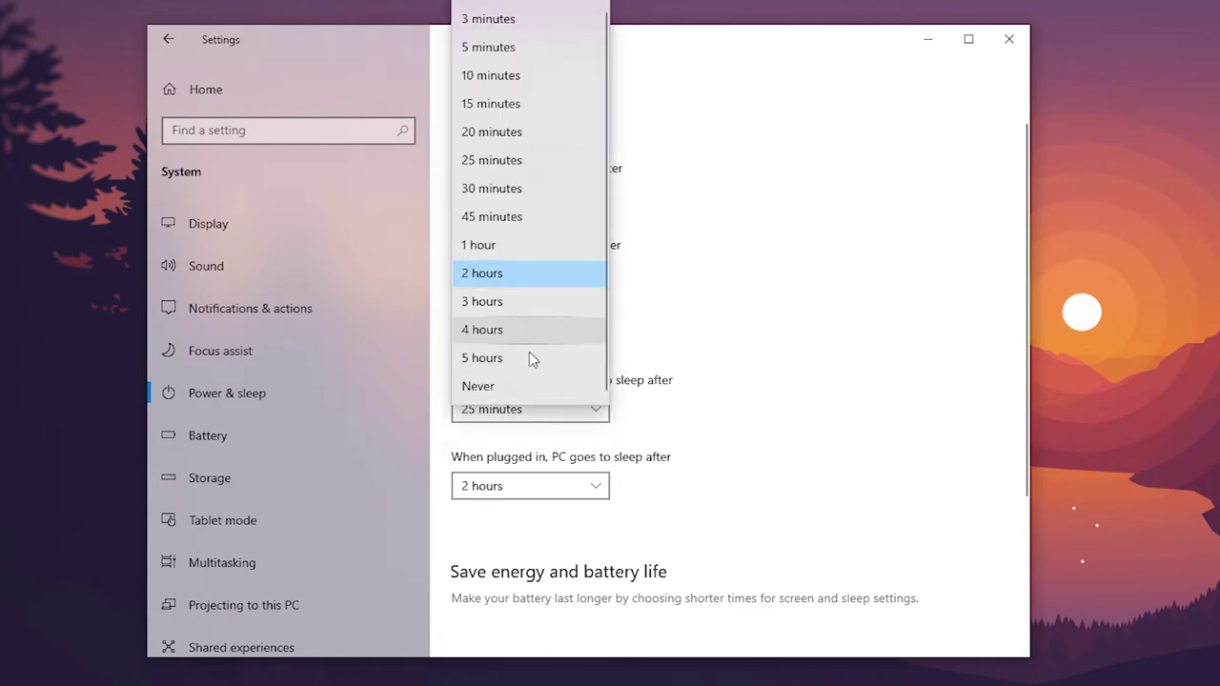
{"action": "left_click", "coordinate": [527, 189]}
{"action": "left_click", "coordinate": [529, 196]}
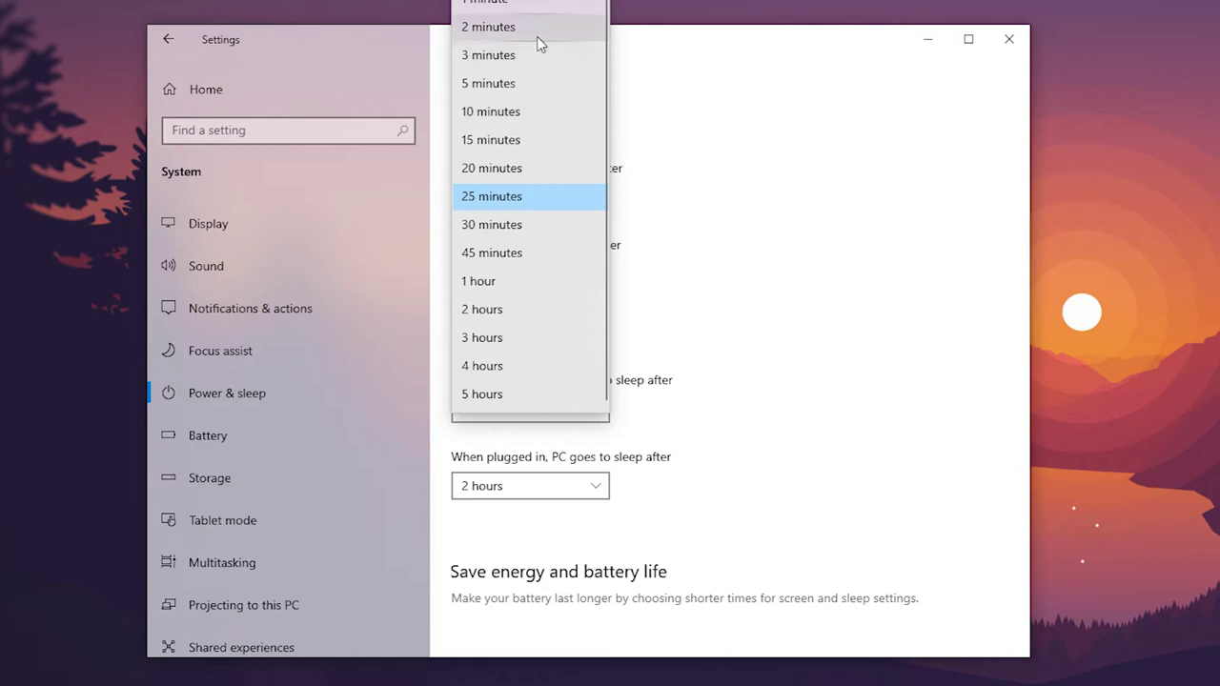
{"action": "left_click", "coordinate": [539, 65]}
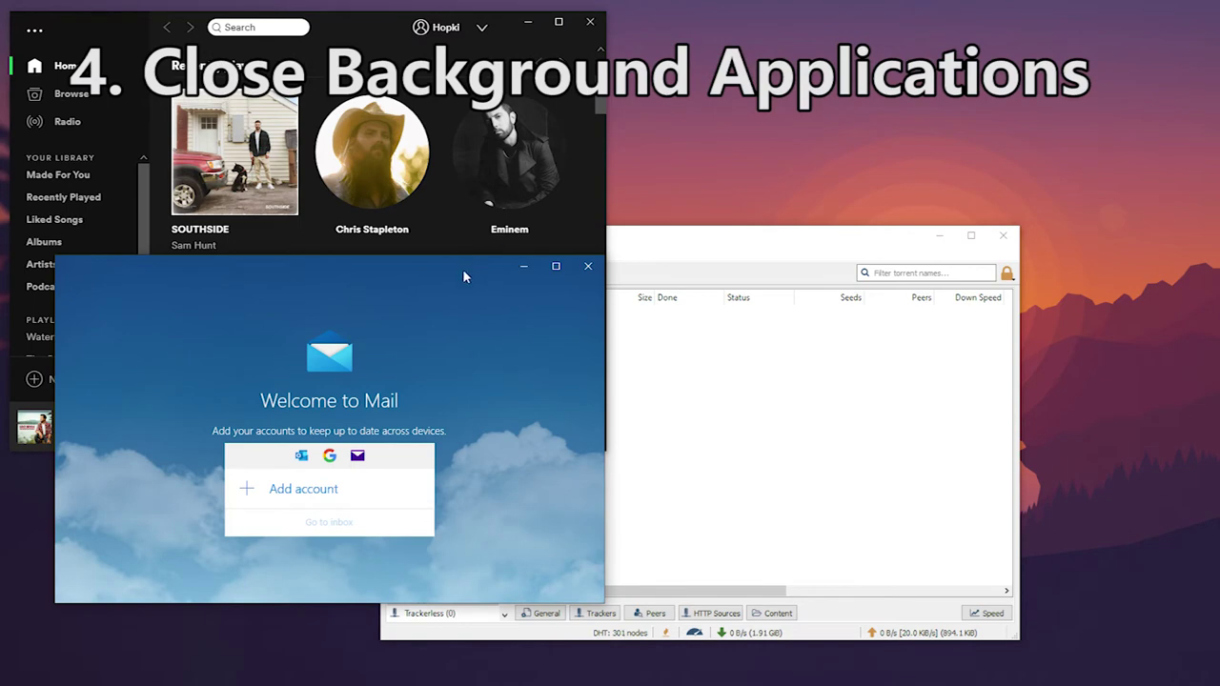
- Close the Mail app and launch Task Manager from the taskbar
{"action": "left_click_drag", "start_coordinate": [464, 277], "coordinate": [630, 184]}
{"action": "left_click", "coordinate": [754, 173]}
{"action": "right_click", "coordinate": [684, 684]}
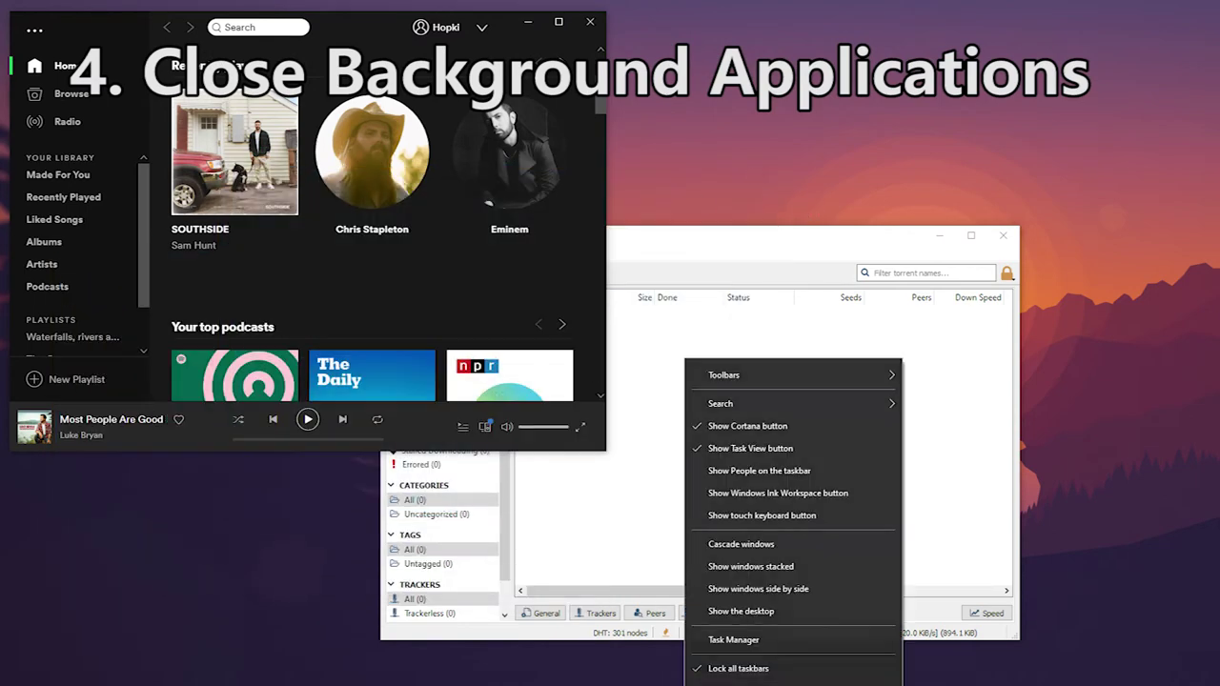
{"action": "left_click", "coordinate": [730, 637]}
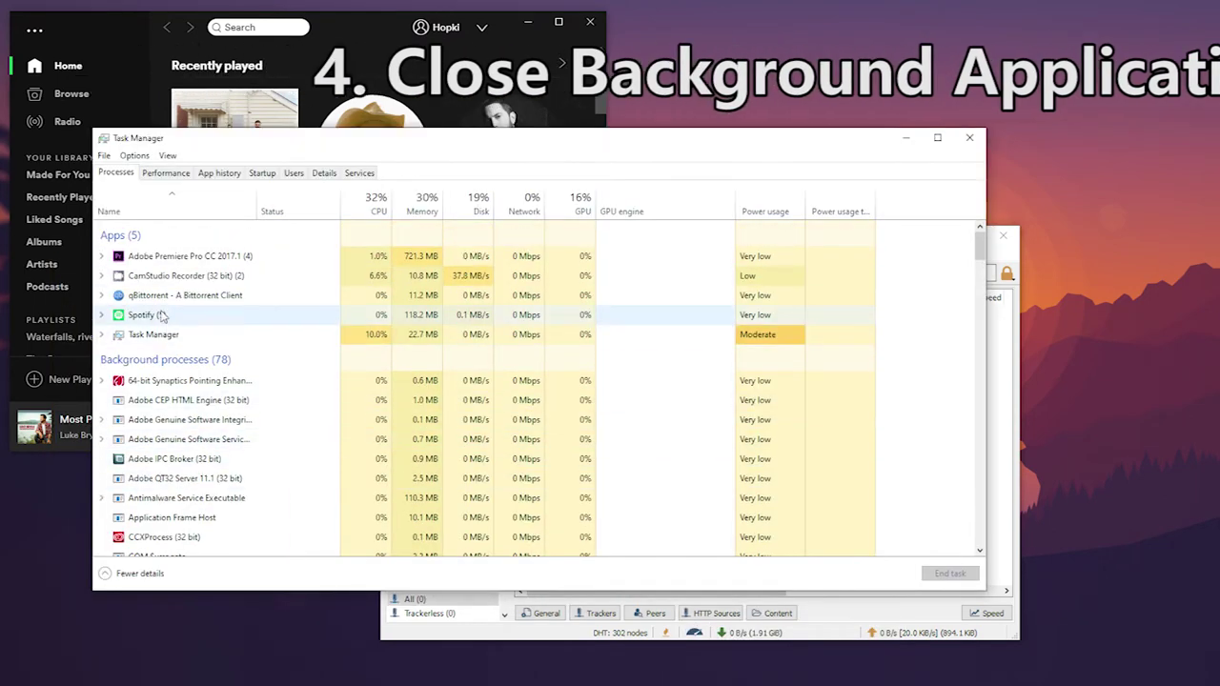
- End the Spotify and qBittorrent tasks, then check memory usage details
{"action": "right_click", "coordinate": [178, 315]}
{"action": "left_click", "coordinate": [197, 351]}
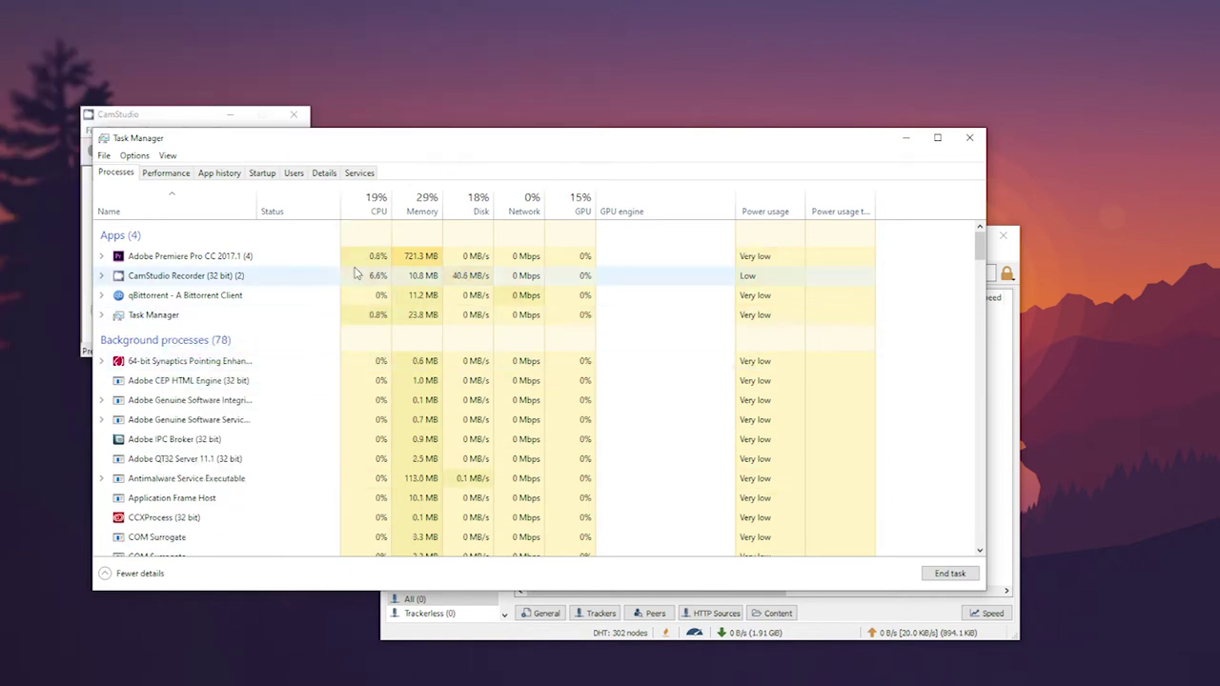
{"action": "right_click", "coordinate": [204, 296]}
{"action": "left_click", "coordinate": [250, 317]}
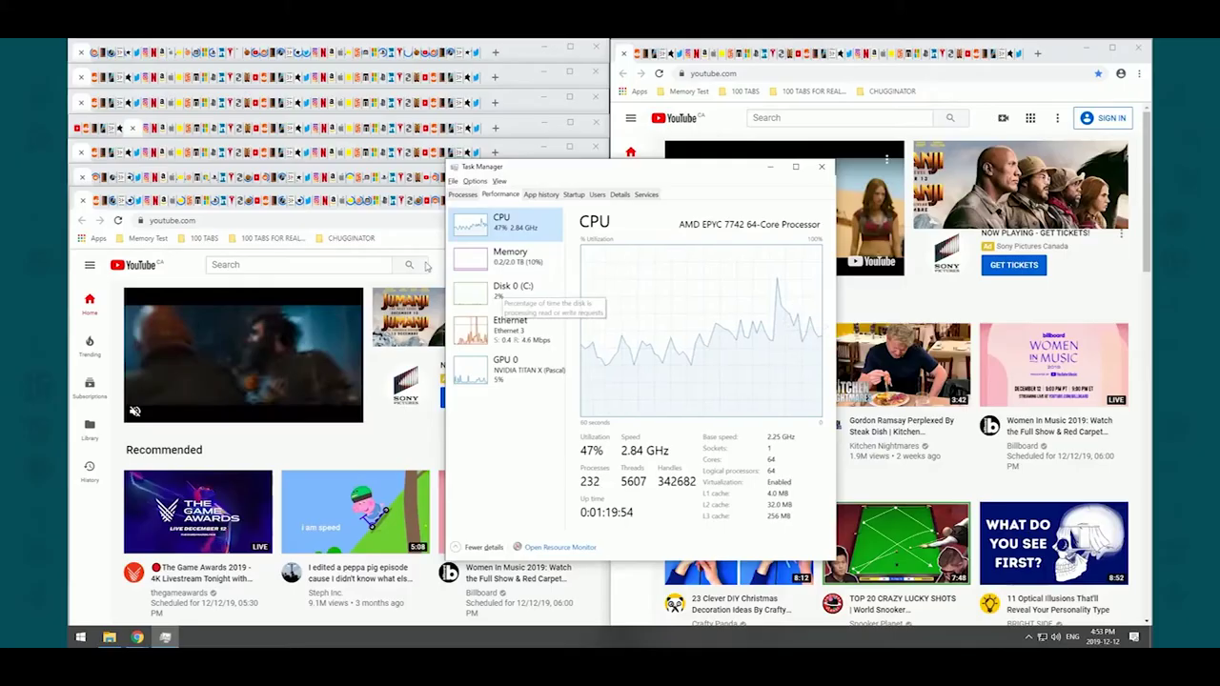
{"action": "left_click", "coordinate": [514, 256]}
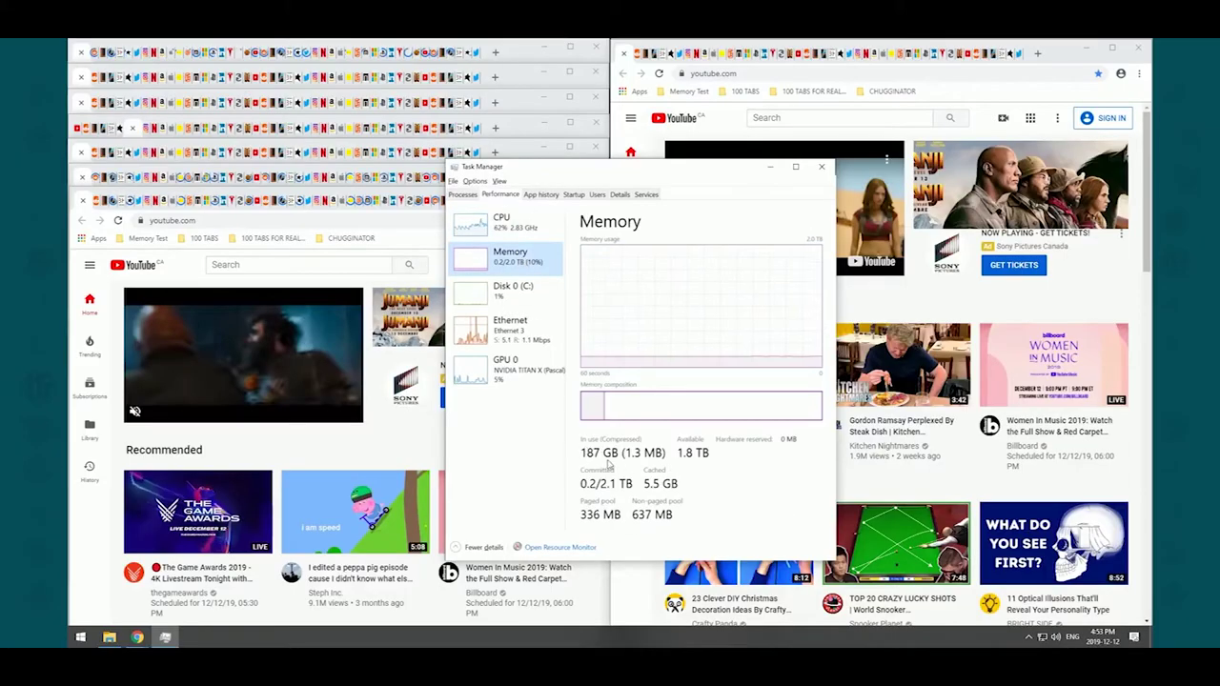
- Minimise Task Manager to reveal the open Chrome YouTube windows
{"action": "left_click", "coordinate": [769, 167]}
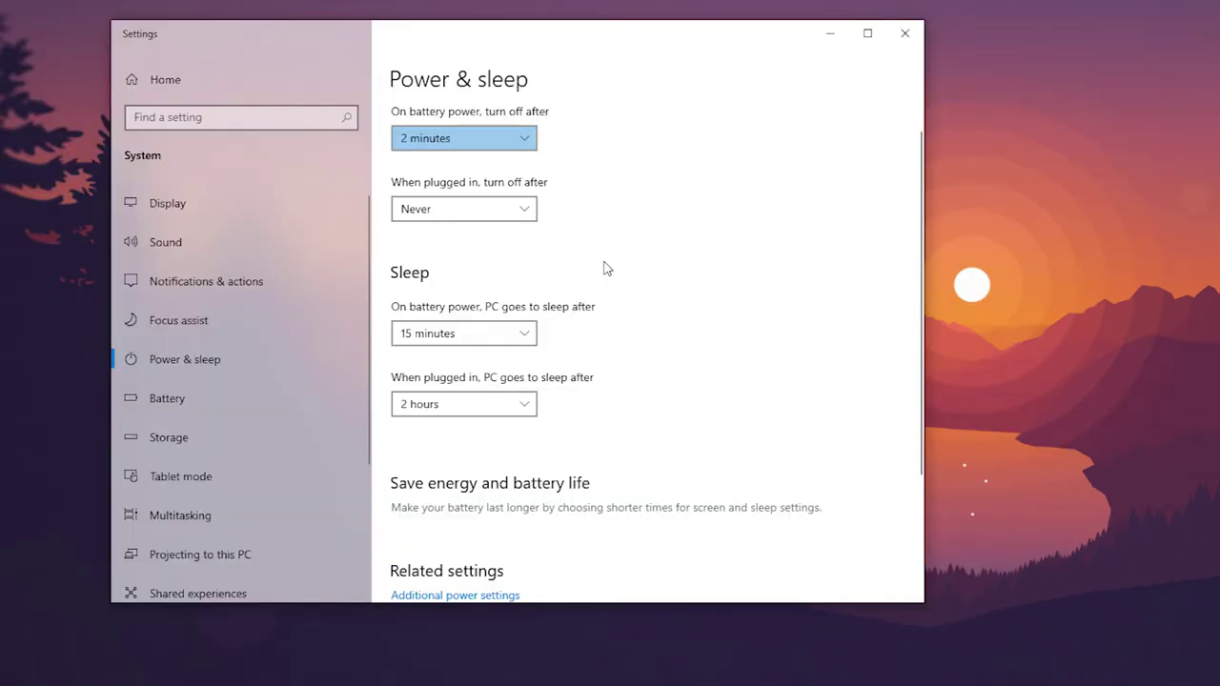
- Open Battery settings and review which apps are affecting battery life
{"action": "scroll", "coordinate": [604, 267], "scroll_direction": "down", "scroll_amount": 3}
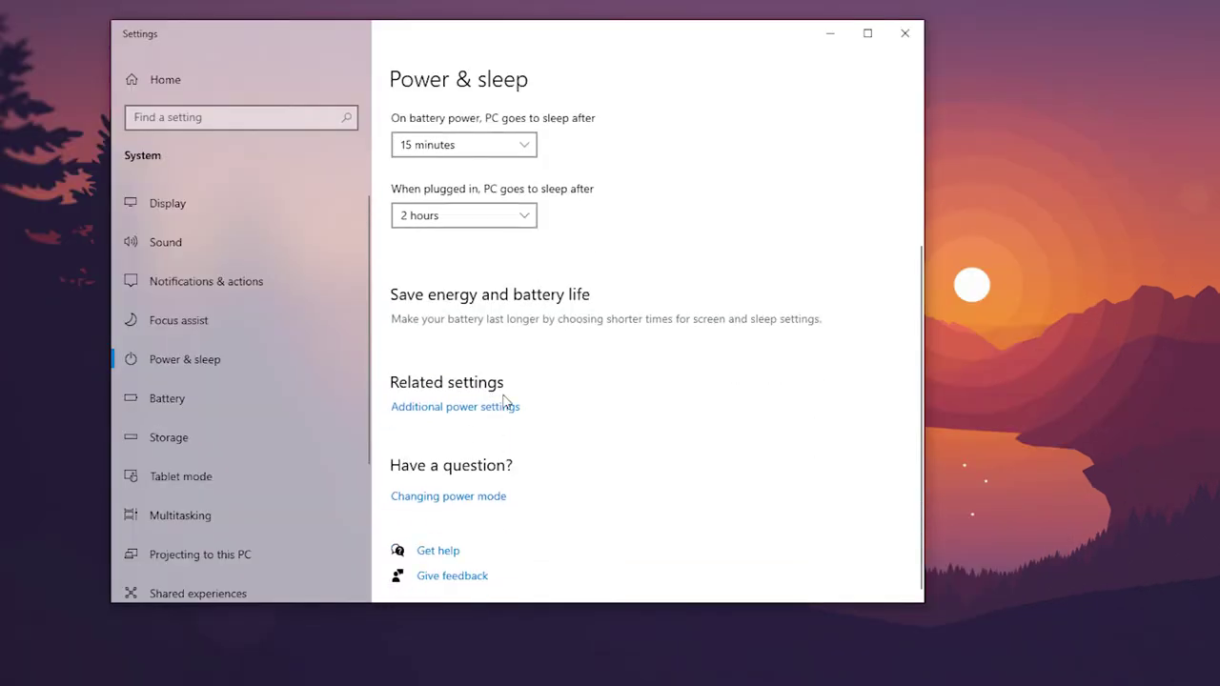
{"action": "left_click", "coordinate": [172, 401]}
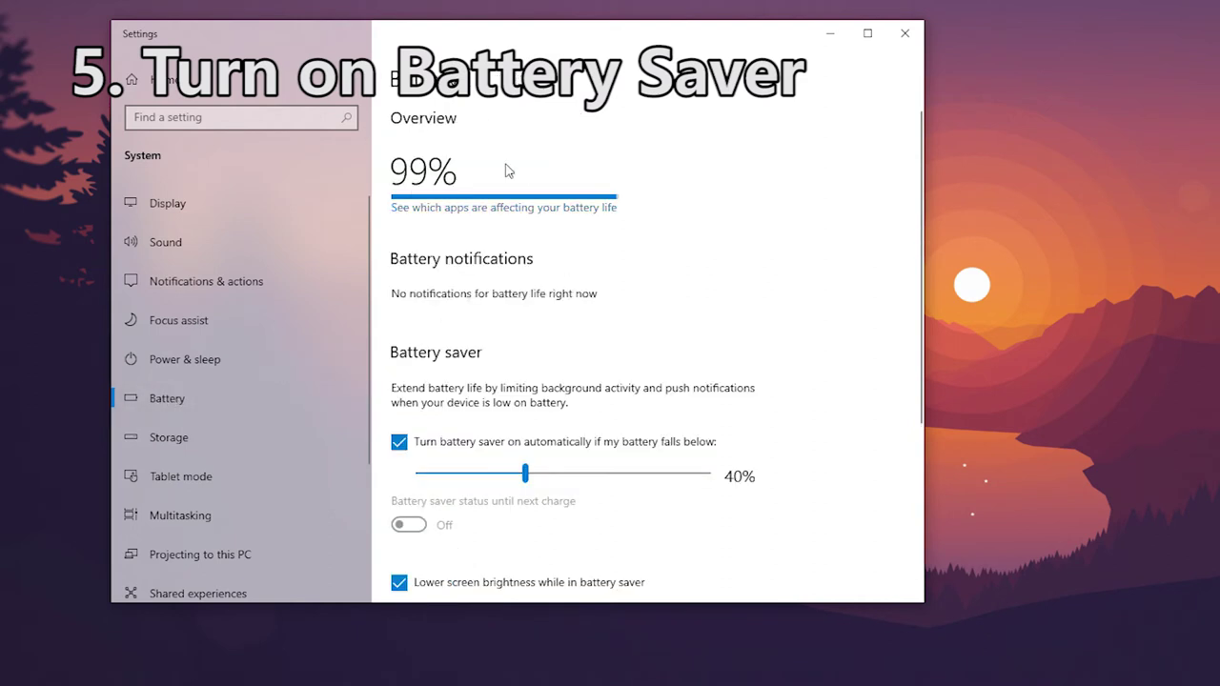
{"action": "left_click", "coordinate": [542, 211]}
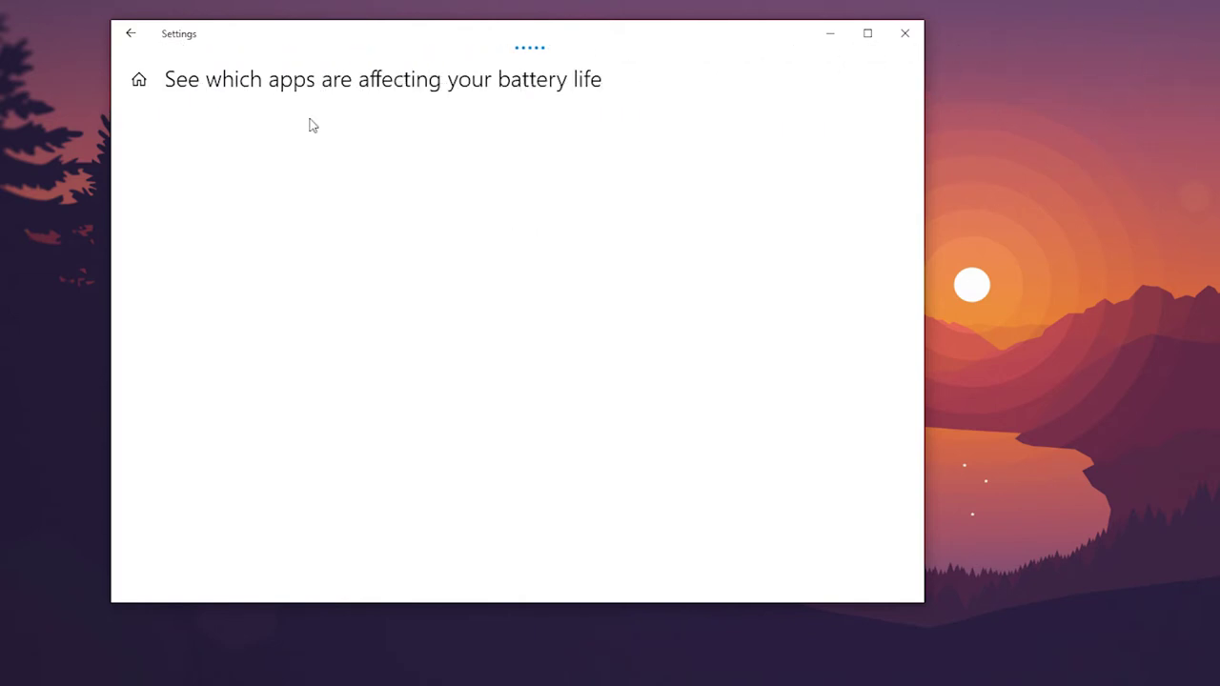
{"action": "scroll", "coordinate": [210, 227], "scroll_direction": "down", "scroll_amount": 3}
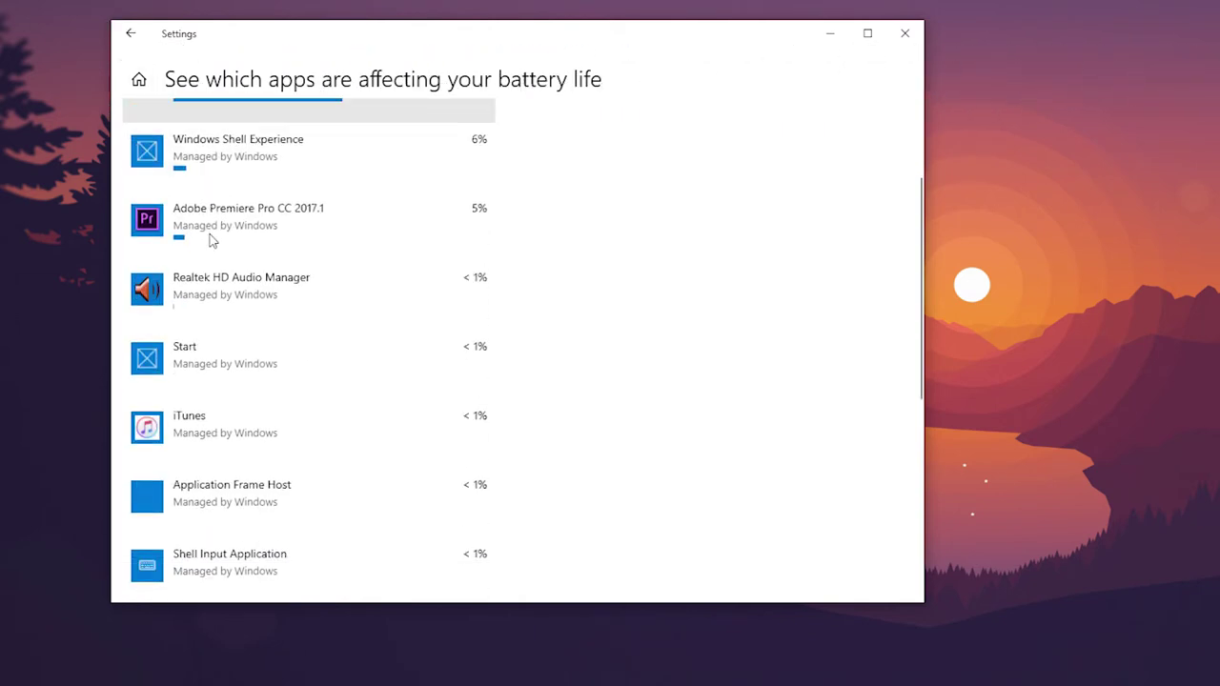
{"action": "scroll", "coordinate": [215, 238], "scroll_direction": "up", "scroll_amount": 3}
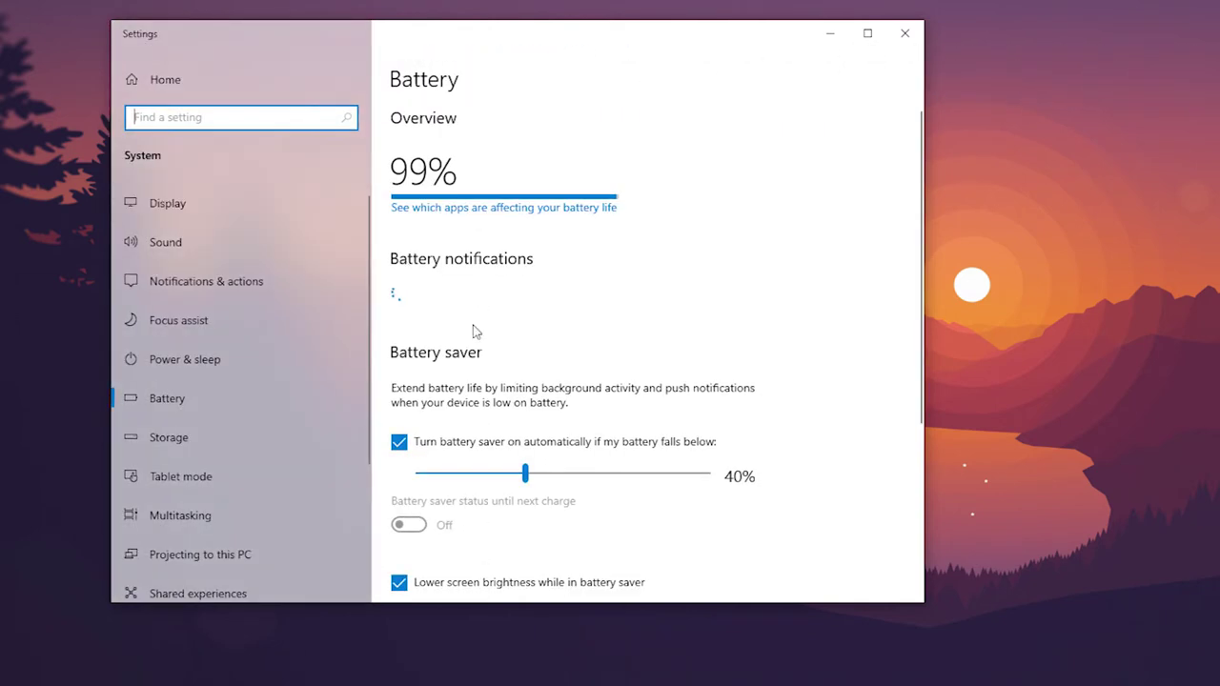
{"action": "scroll", "coordinate": [499, 391], "scroll_direction": "down", "scroll_amount": 3}
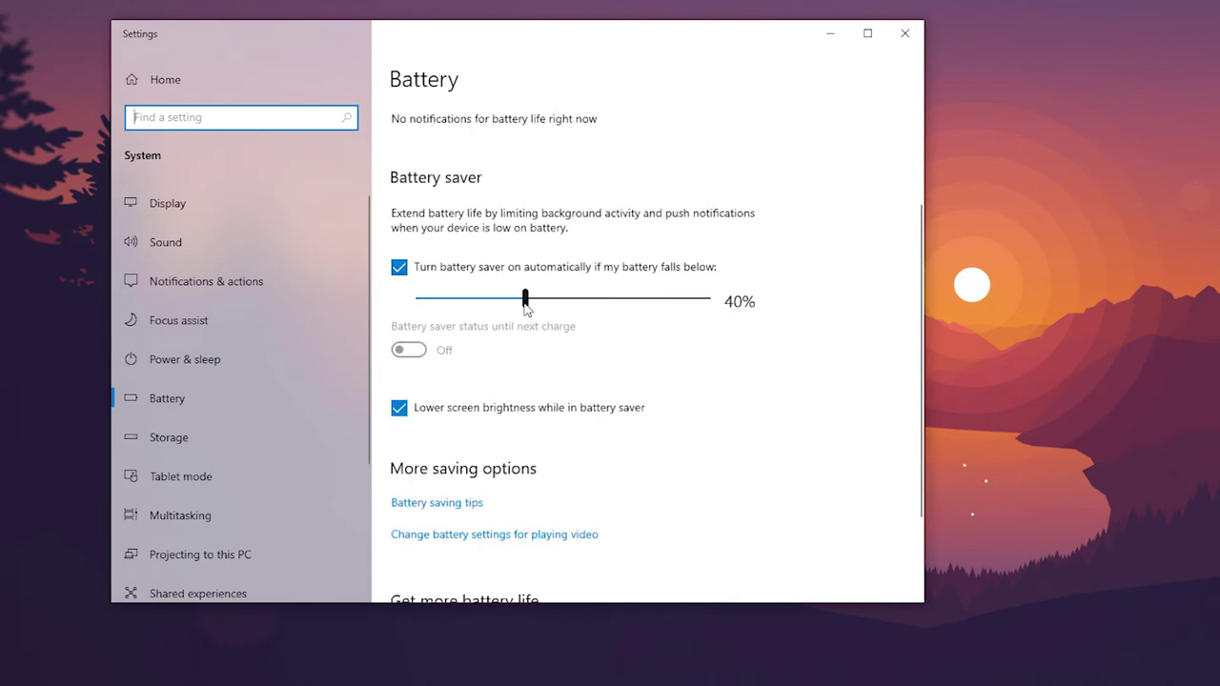
- Lower the battery saver auto-on threshold from 40% to 30%
{"action": "left_click_drag", "start_coordinate": [525, 303], "coordinate": [515, 303]}
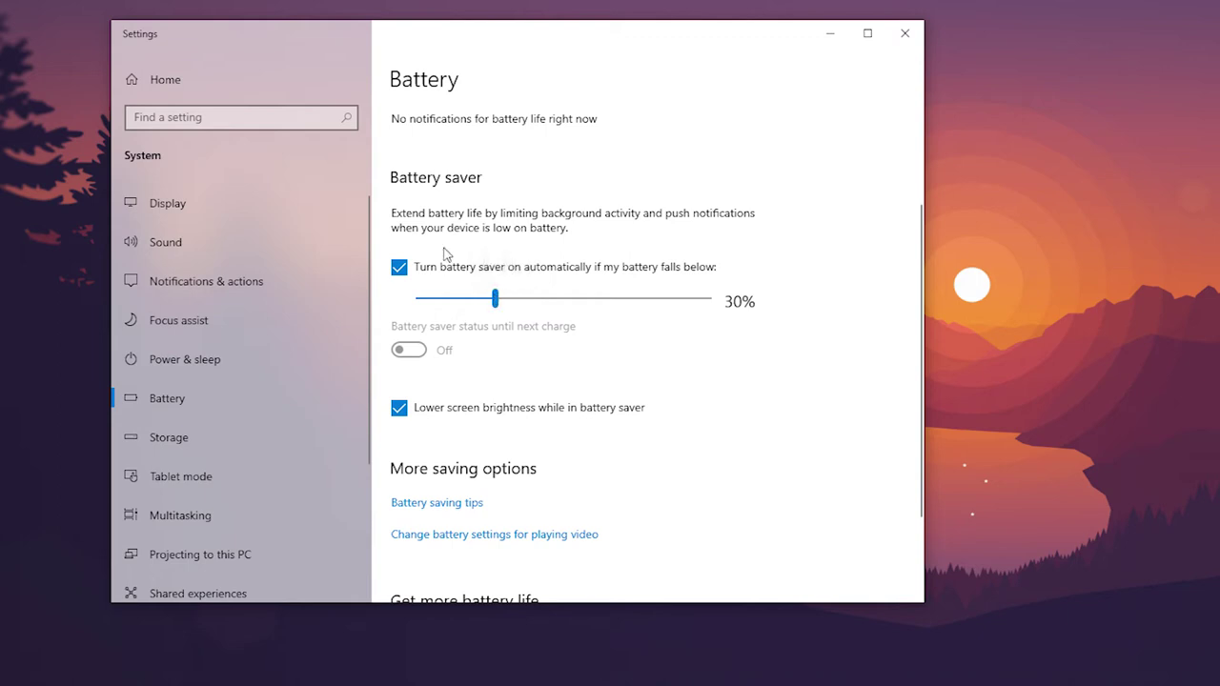
{"action": "scroll", "coordinate": [454, 475], "scroll_direction": "down", "scroll_amount": 3}
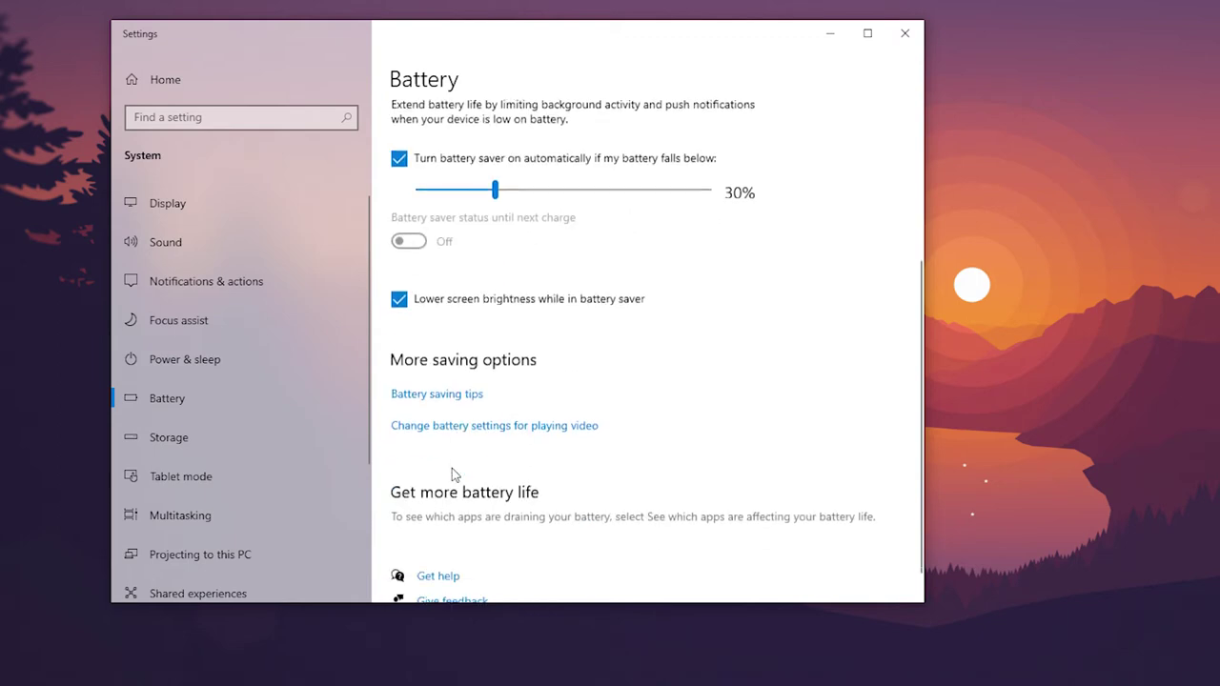
{"action": "scroll", "coordinate": [454, 476], "scroll_direction": "up", "scroll_amount": 7}
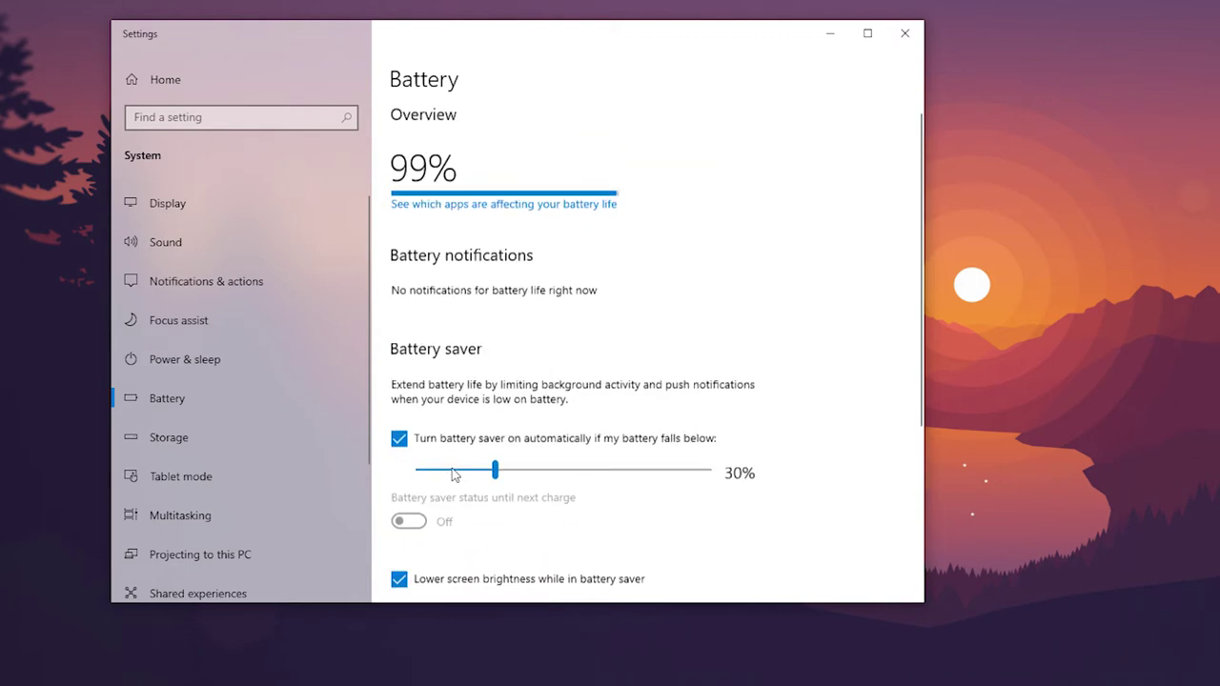
{"action": "scroll", "coordinate": [508, 314], "scroll_direction": "down", "scroll_amount": 7}
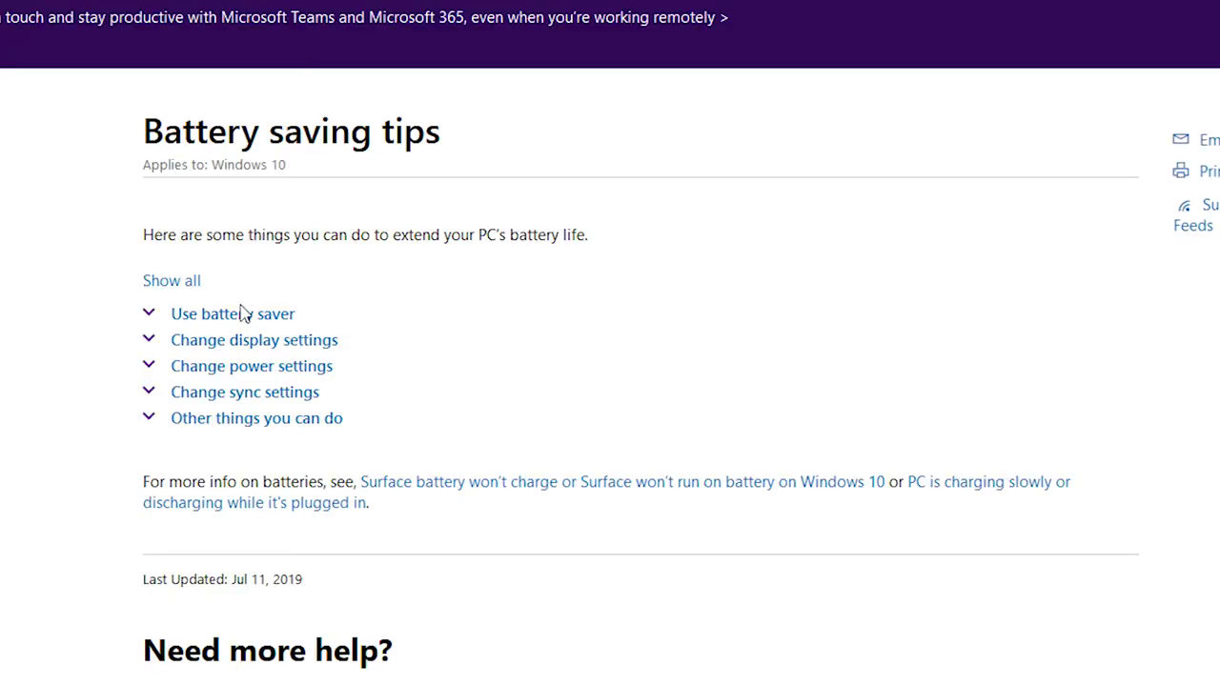
- Expand the 'Use battery saver' tip and read through its instructions
{"action": "left_click", "coordinate": [243, 322]}
{"action": "scroll", "coordinate": [243, 324], "scroll_direction": "down", "scroll_amount": 3}
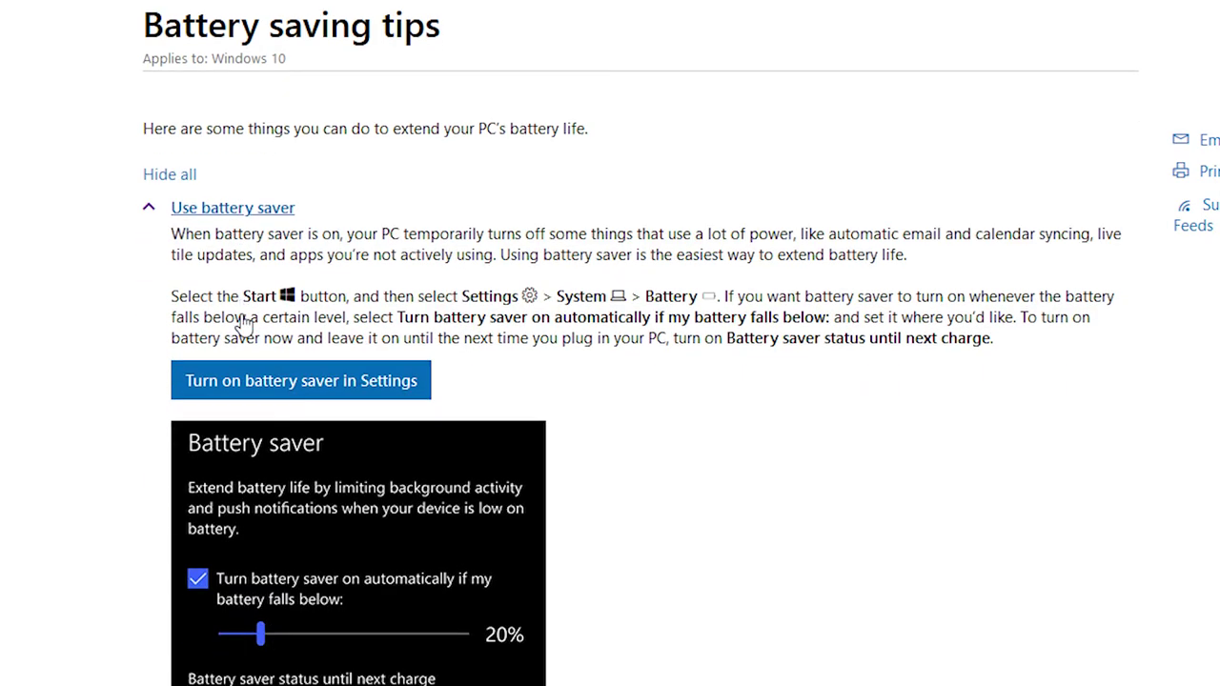
{"action": "left_click_drag", "start_coordinate": [175, 127], "coordinate": [991, 236]}
{"action": "left_click", "coordinate": [847, 285]}
- Follow the 'Turn on battery saver in Settings' link, allowing it with Open link
{"action": "left_click", "coordinate": [269, 275]}
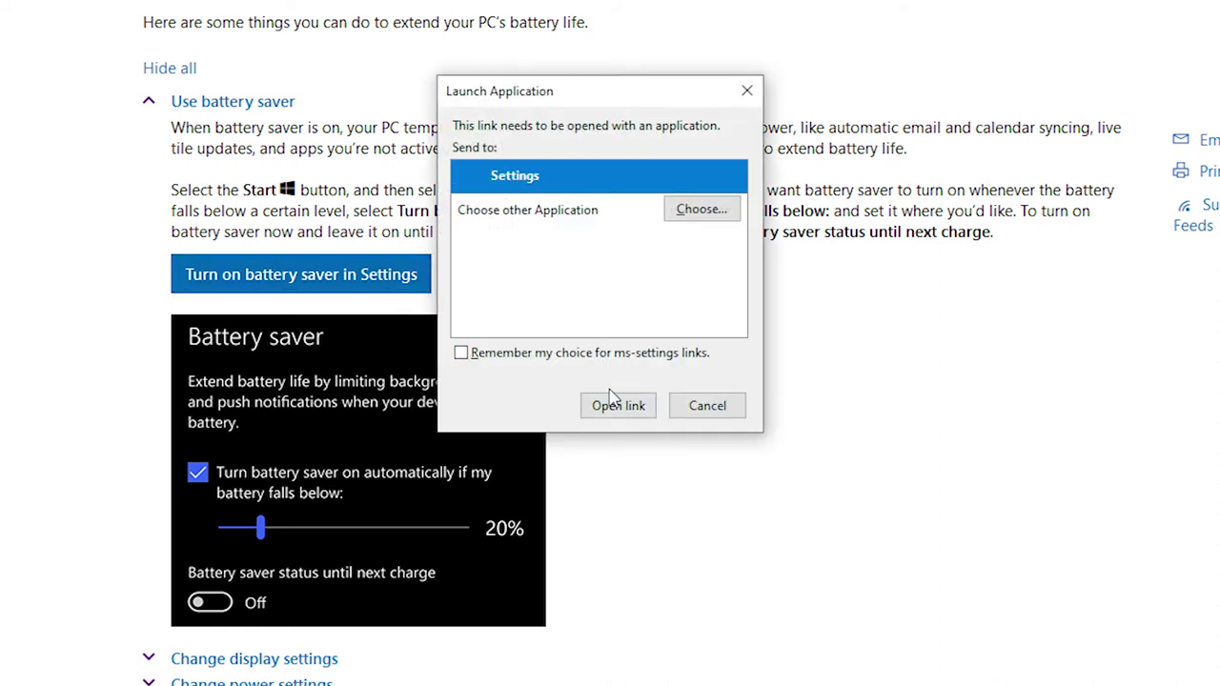
{"action": "left_click", "coordinate": [618, 405]}
{"action": "scroll", "coordinate": [552, 321], "scroll_direction": "up", "scroll_amount": 5}
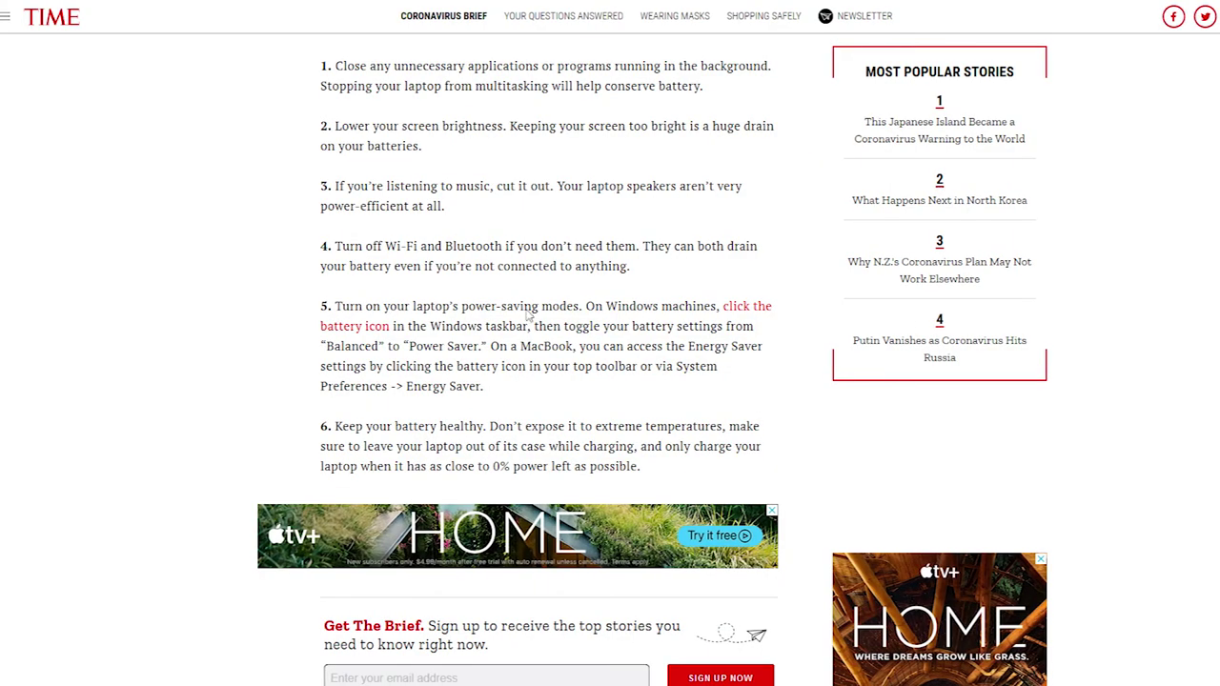
- Scroll through the TIME and Digital Trends battery tips, briefly highlighting the Wi-Fi and Bluetooth tip
{"action": "scroll", "coordinate": [456, 296], "scroll_direction": "down", "scroll_amount": 3}
{"action": "scroll", "coordinate": [456, 296], "scroll_direction": "up", "scroll_amount": 5}
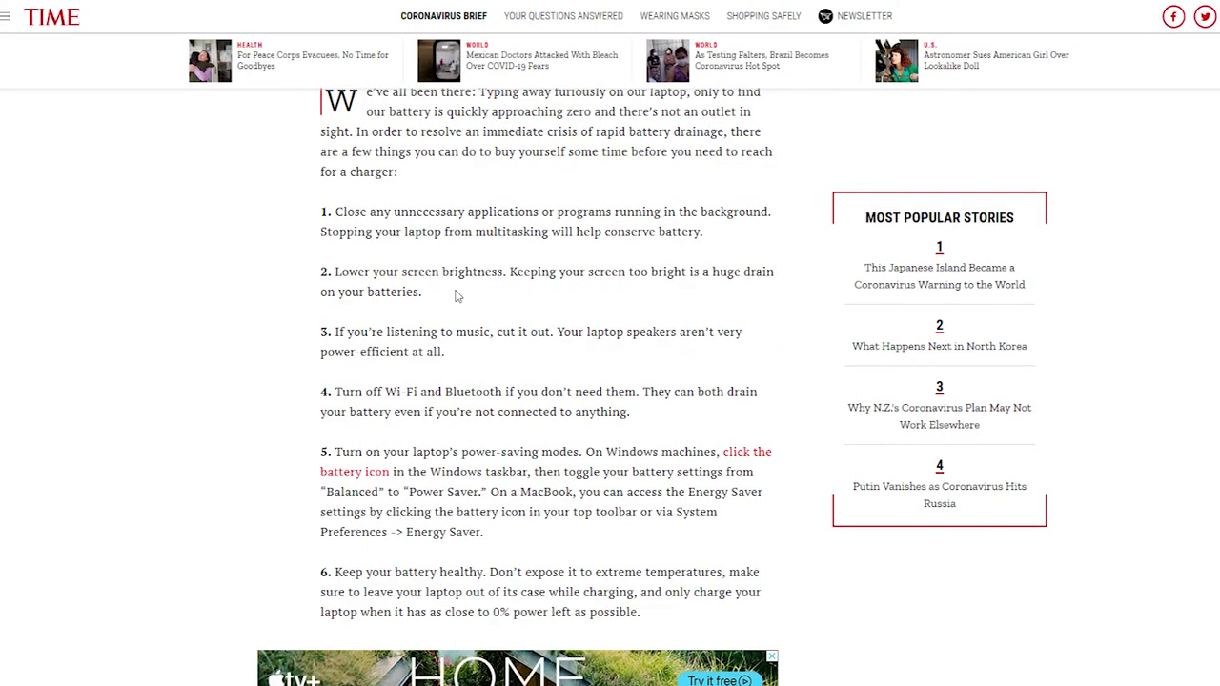
{"action": "scroll", "coordinate": [472, 240], "scroll_direction": "up", "scroll_amount": 6}
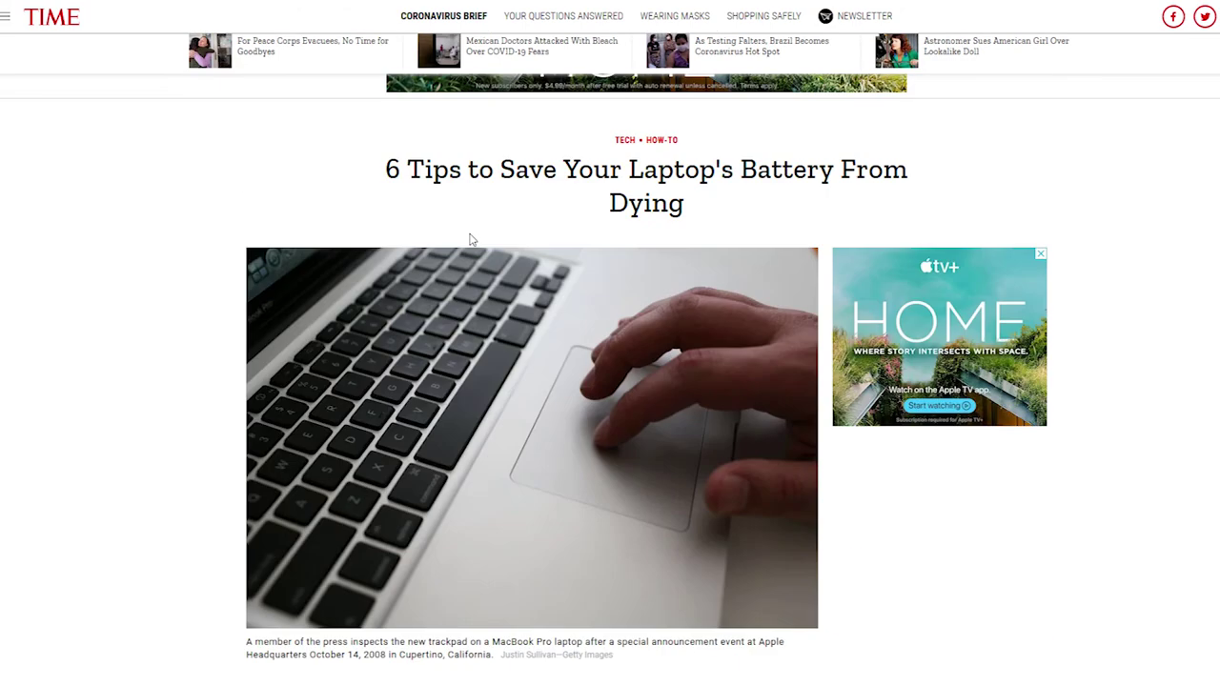
{"action": "scroll", "coordinate": [474, 240], "scroll_direction": "down", "scroll_amount": 10}
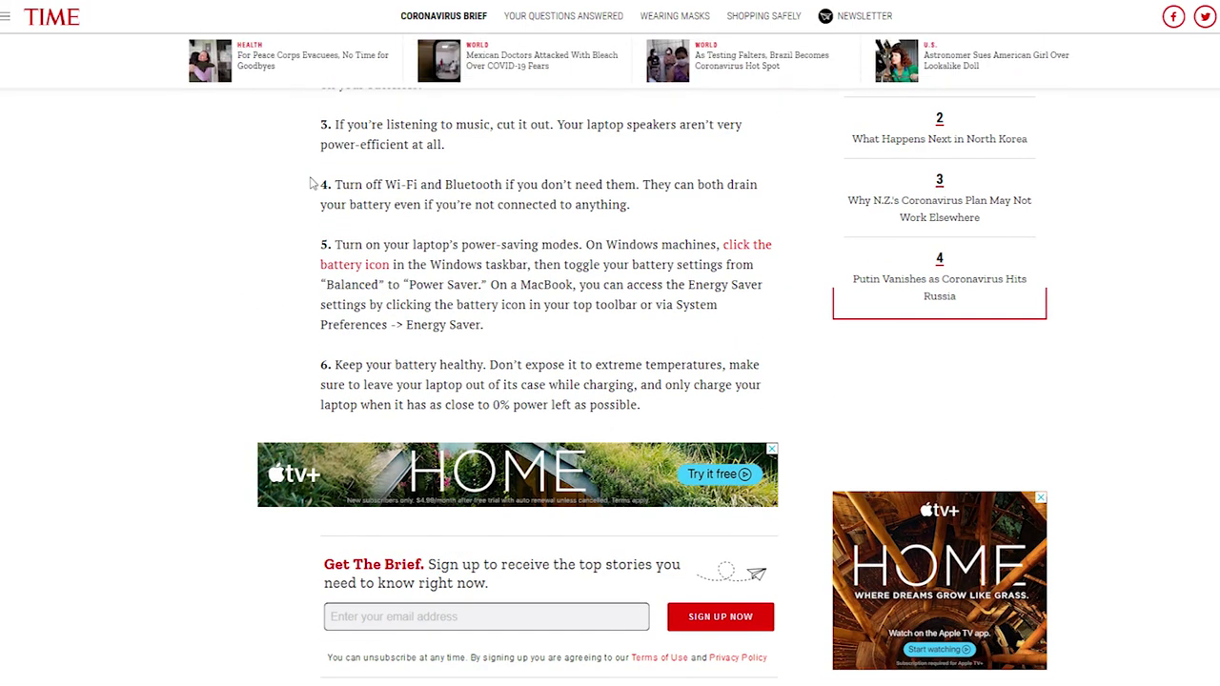
{"action": "left_click_drag", "start_coordinate": [322, 223], "coordinate": [363, 224]}
{"action": "left_click_drag", "start_coordinate": [256, 186], "coordinate": [692, 218]}
{"action": "left_click", "coordinate": [692, 218]}
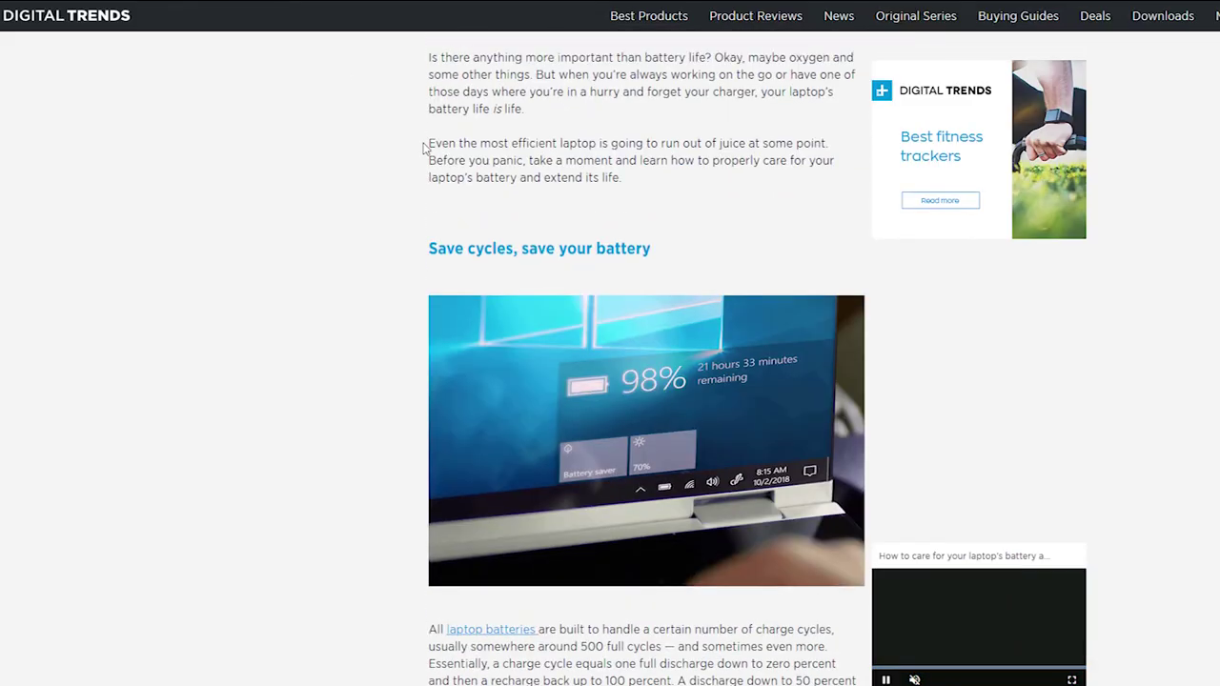
{"action": "scroll", "coordinate": [424, 147], "scroll_direction": "up", "scroll_amount": 5}
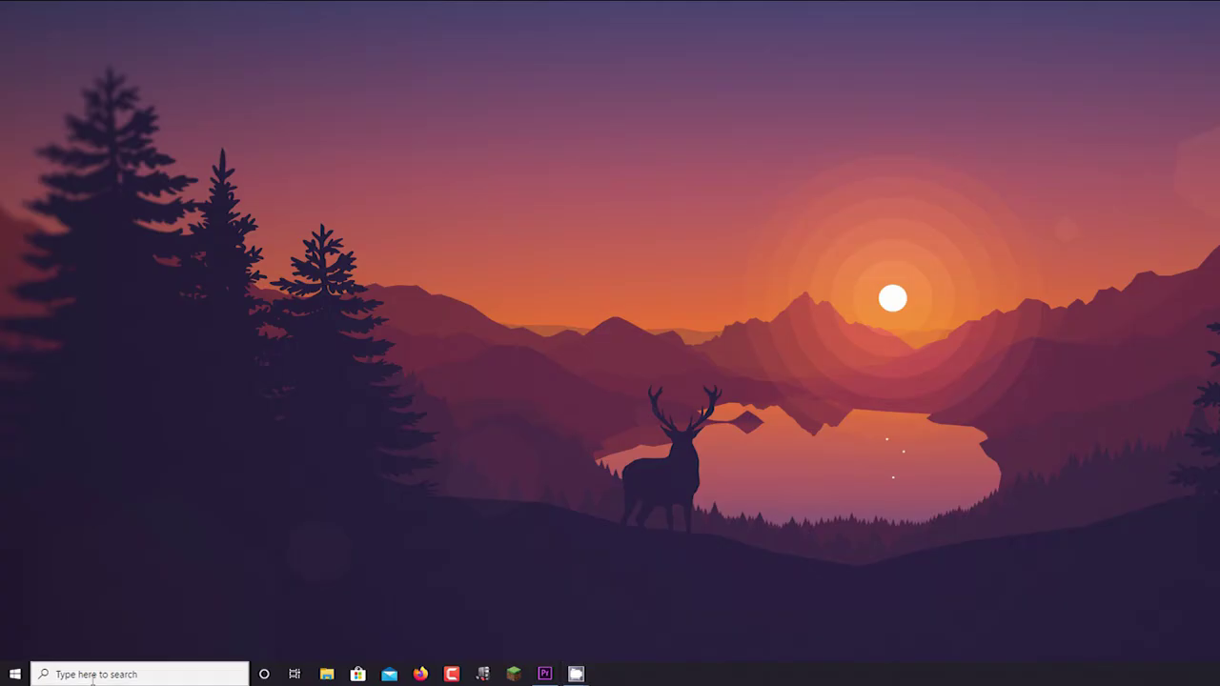
- Search 'dev' to open Device Manager and view the Generic SuperSpeed USB Hub's options without changing them
{"action": "left_click", "coordinate": [91, 674]}
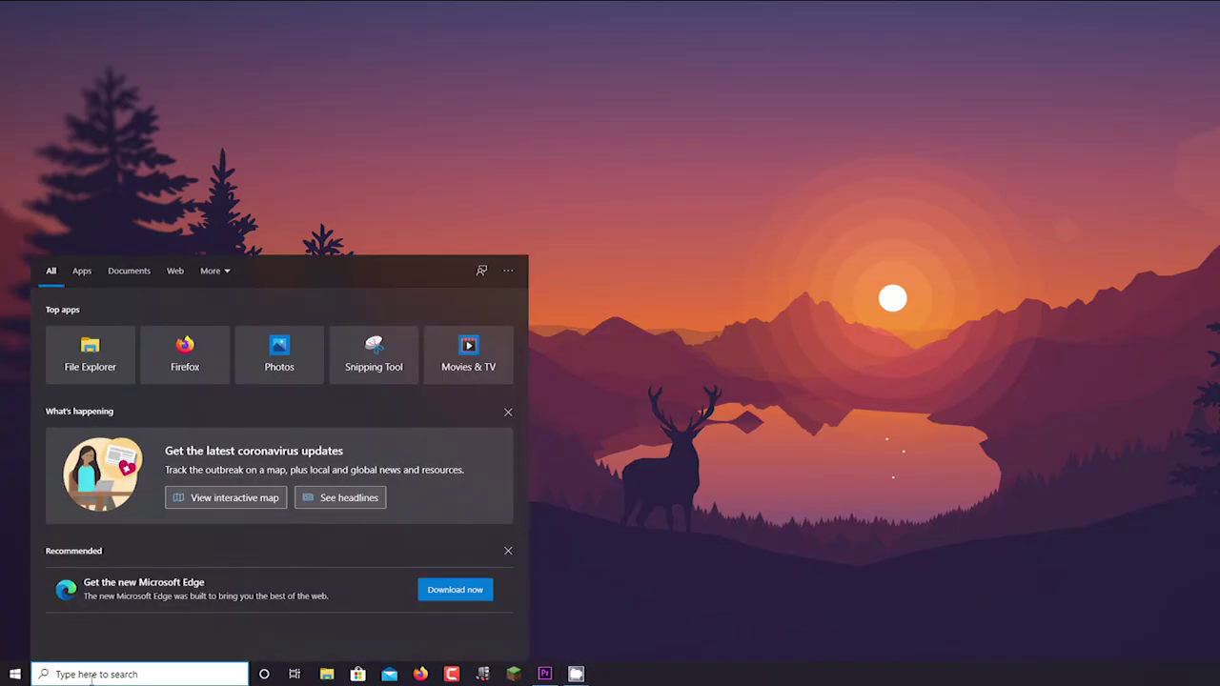
{"action": "type", "text": "dev"}
{"action": "key", "text": "Return"}
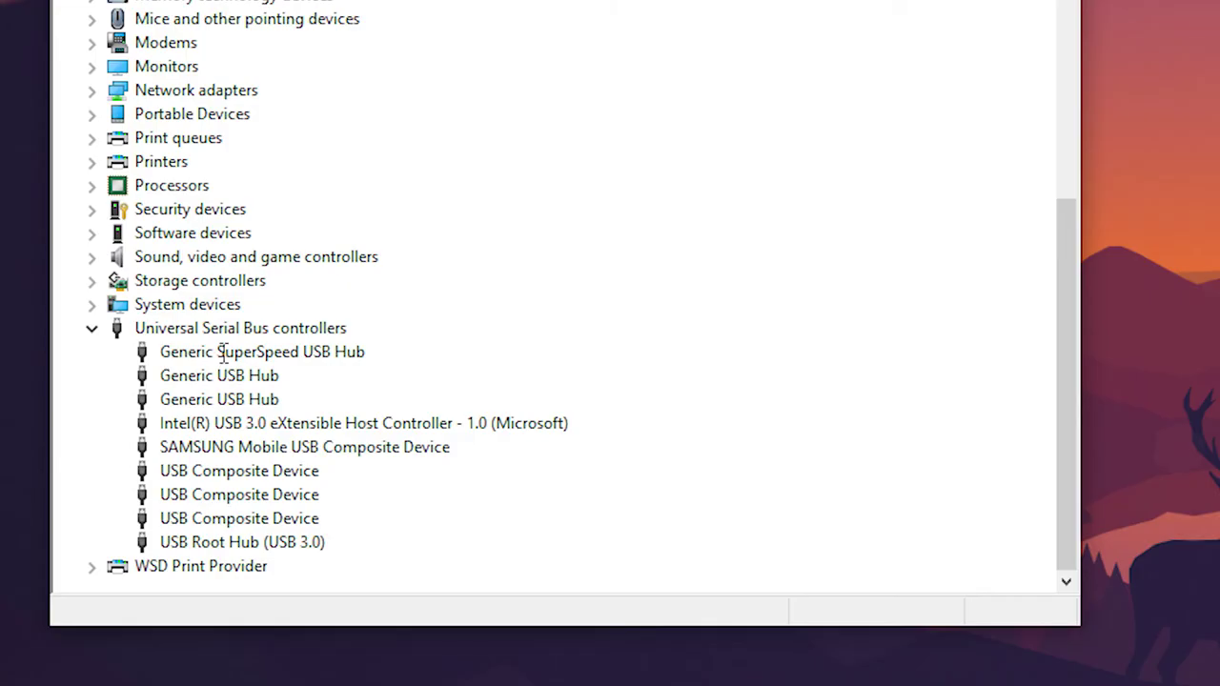
{"action": "right_click", "coordinate": [221, 352]}
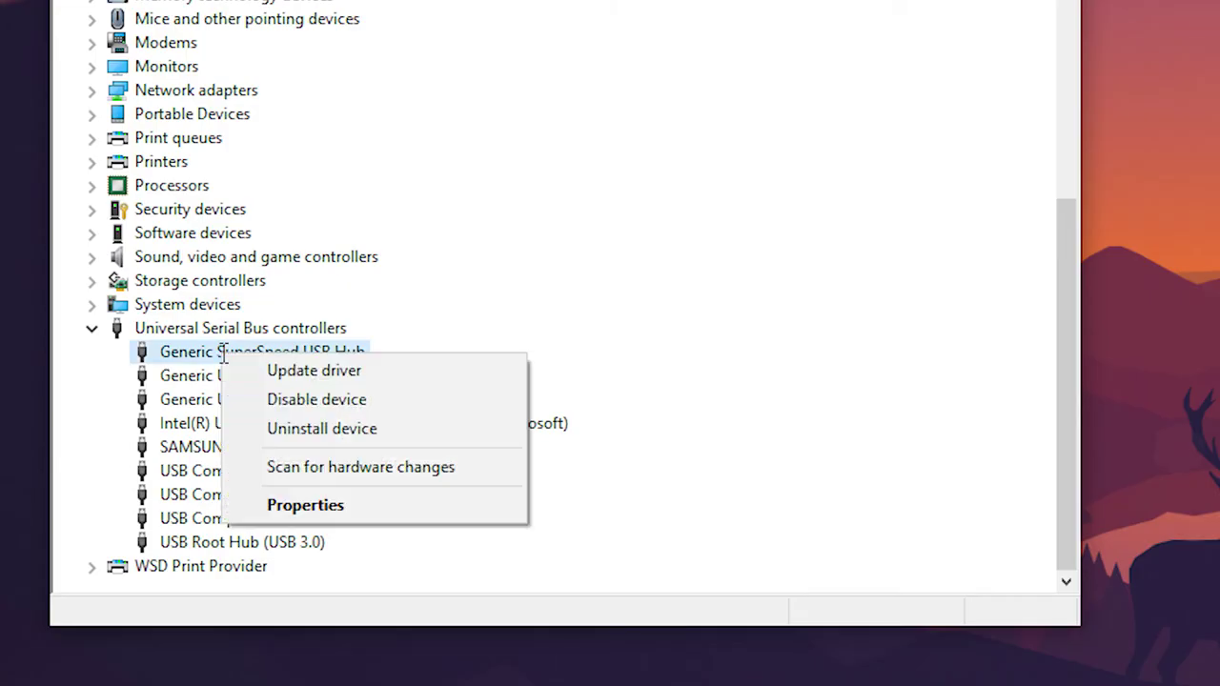
{"action": "left_click", "coordinate": [665, 341]}
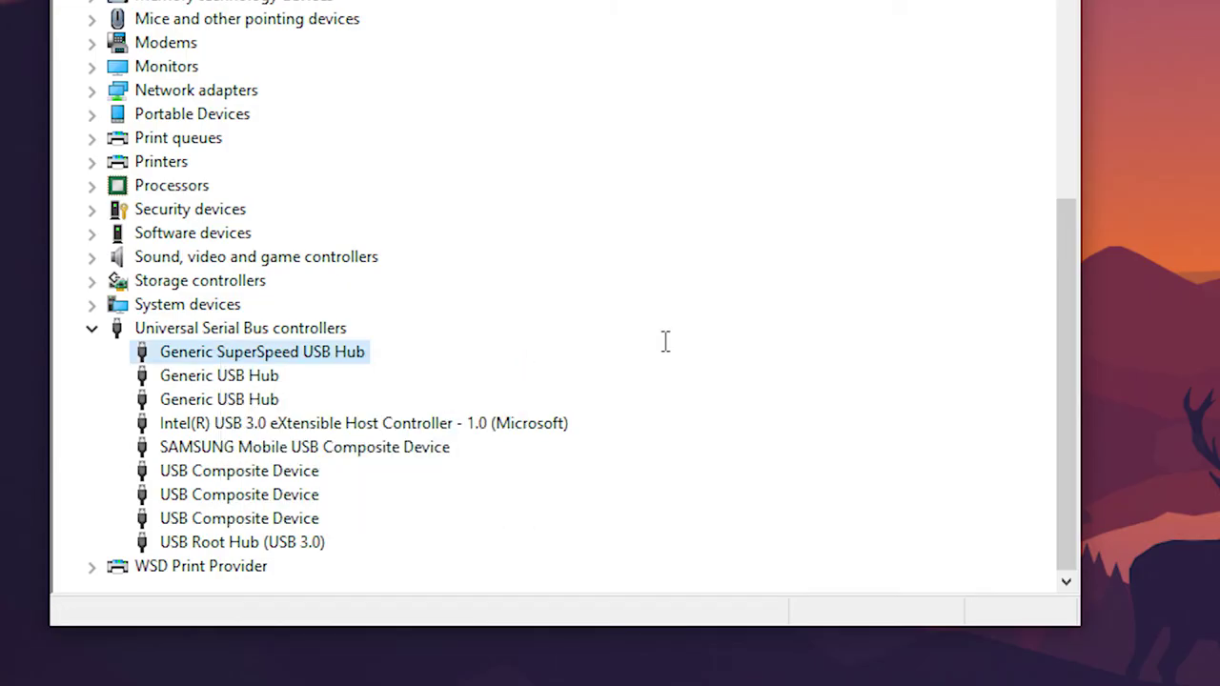
{"action": "left_click", "coordinate": [253, 491]}
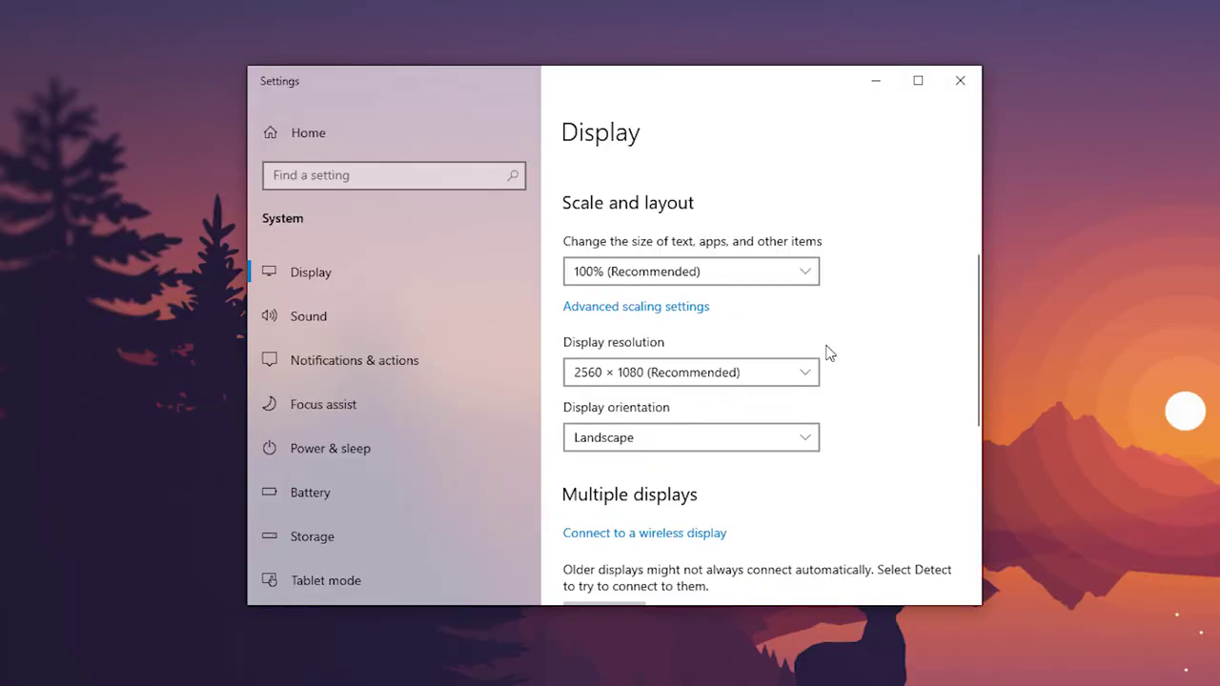
{"action": "scroll", "coordinate": [825, 352], "scroll_direction": "down", "scroll_amount": 2}
- Look over the display resolution list and the clock and calendar flyout
{"action": "left_click", "coordinate": [683, 244]}
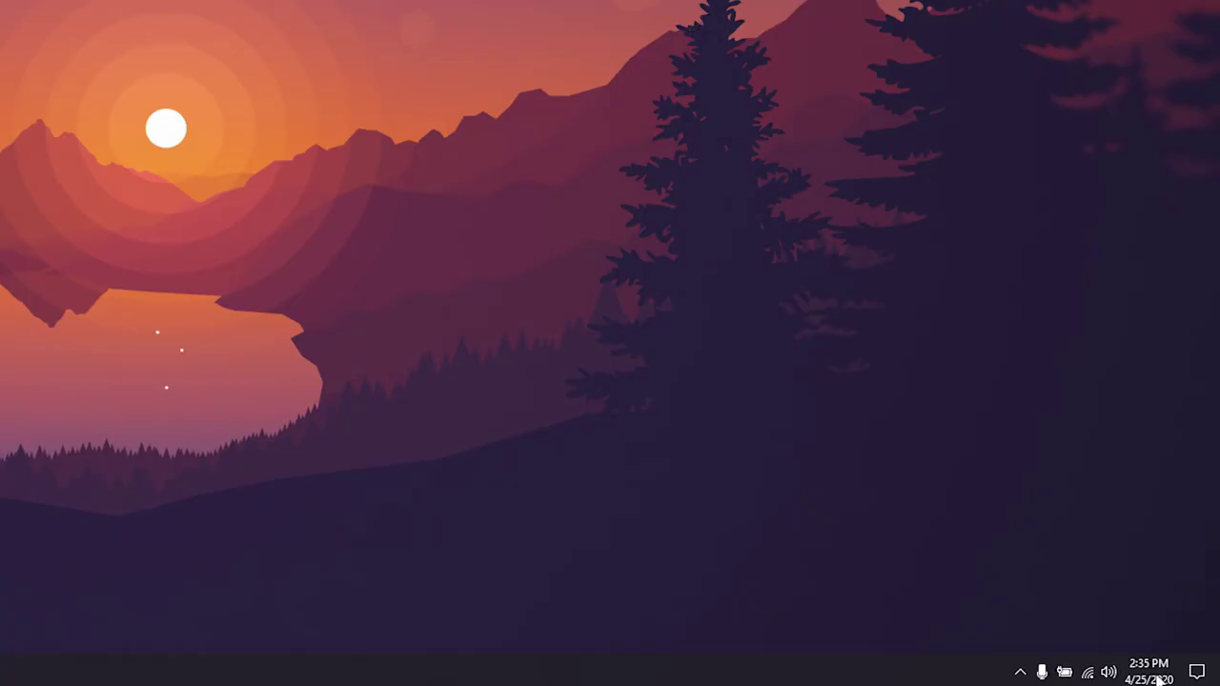
{"action": "left_click", "coordinate": [1157, 676]}
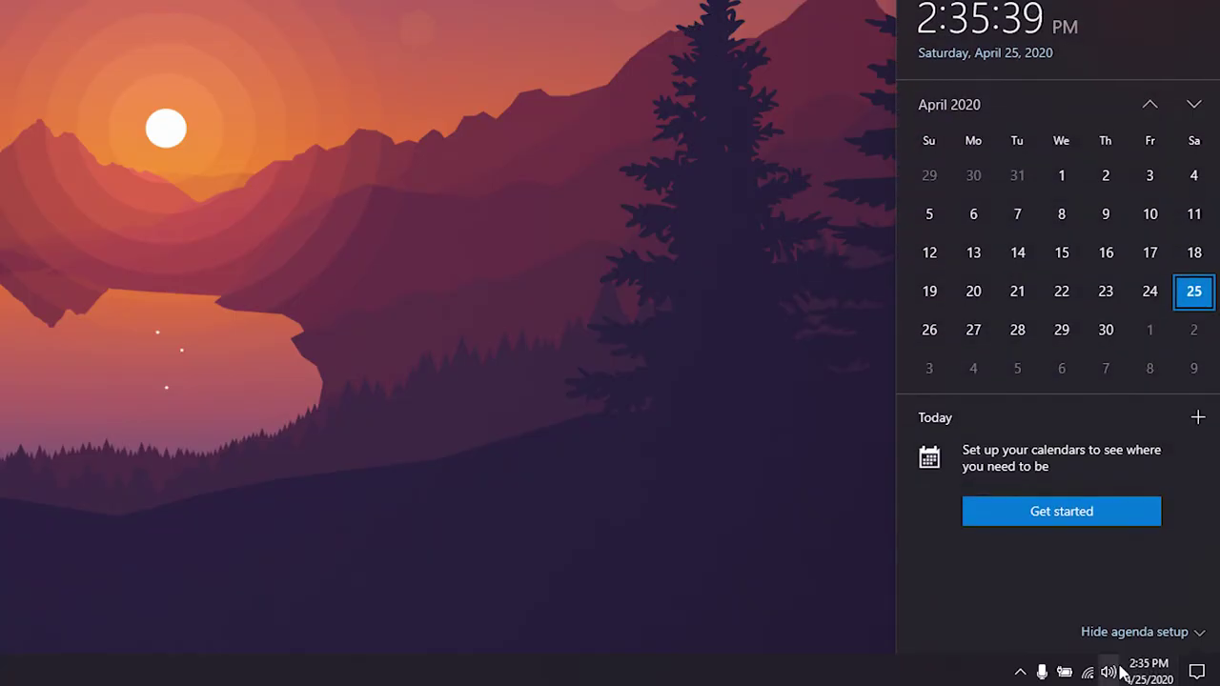
{"action": "left_click", "coordinate": [658, 373]}
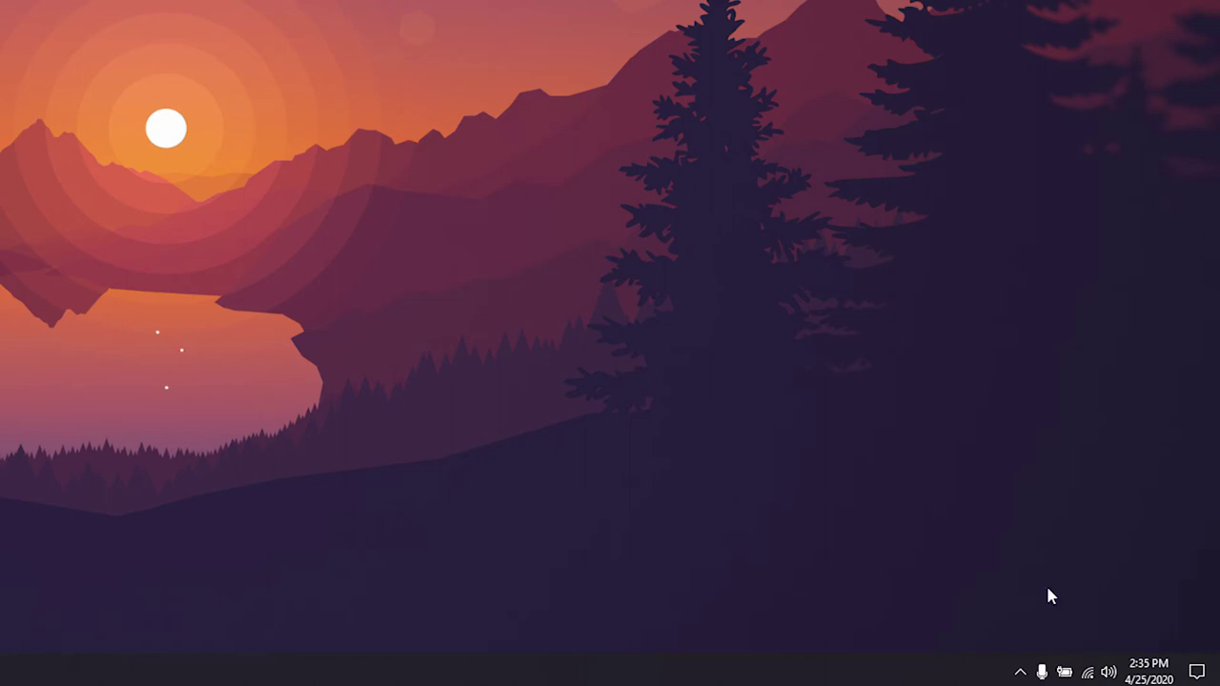
- Turn Wi-Fi off and Airplane mode on from the network flyout
{"action": "left_click", "coordinate": [1088, 673]}
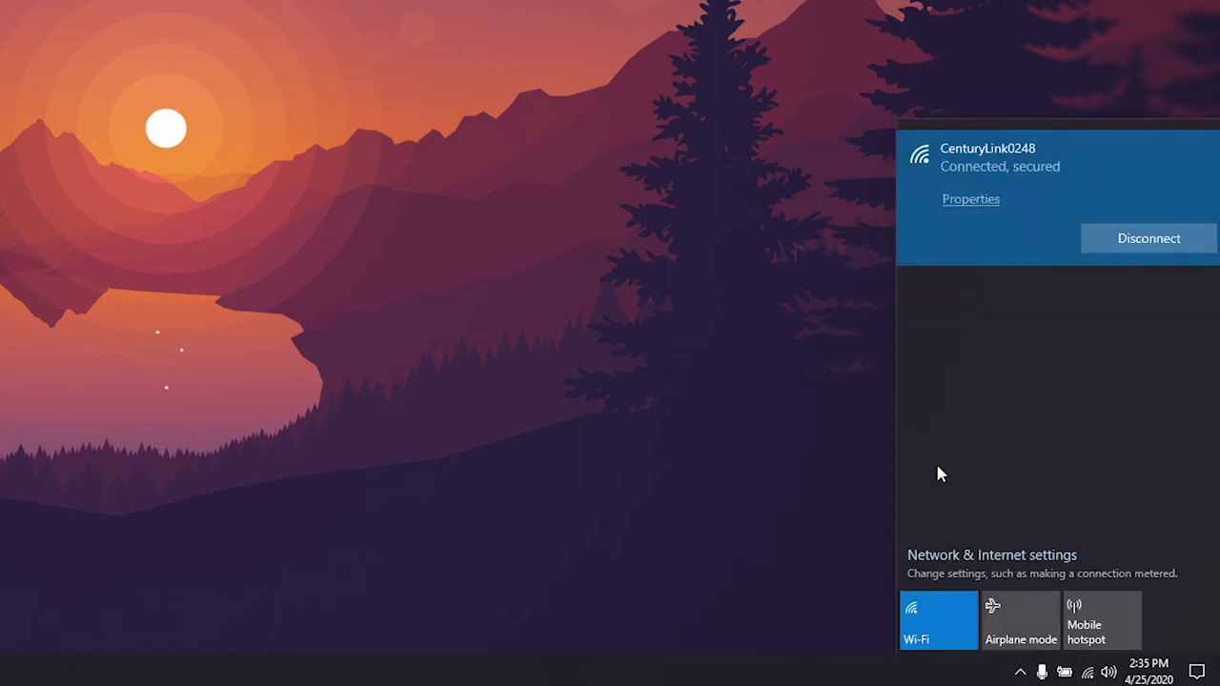
{"action": "left_click", "coordinate": [940, 626]}
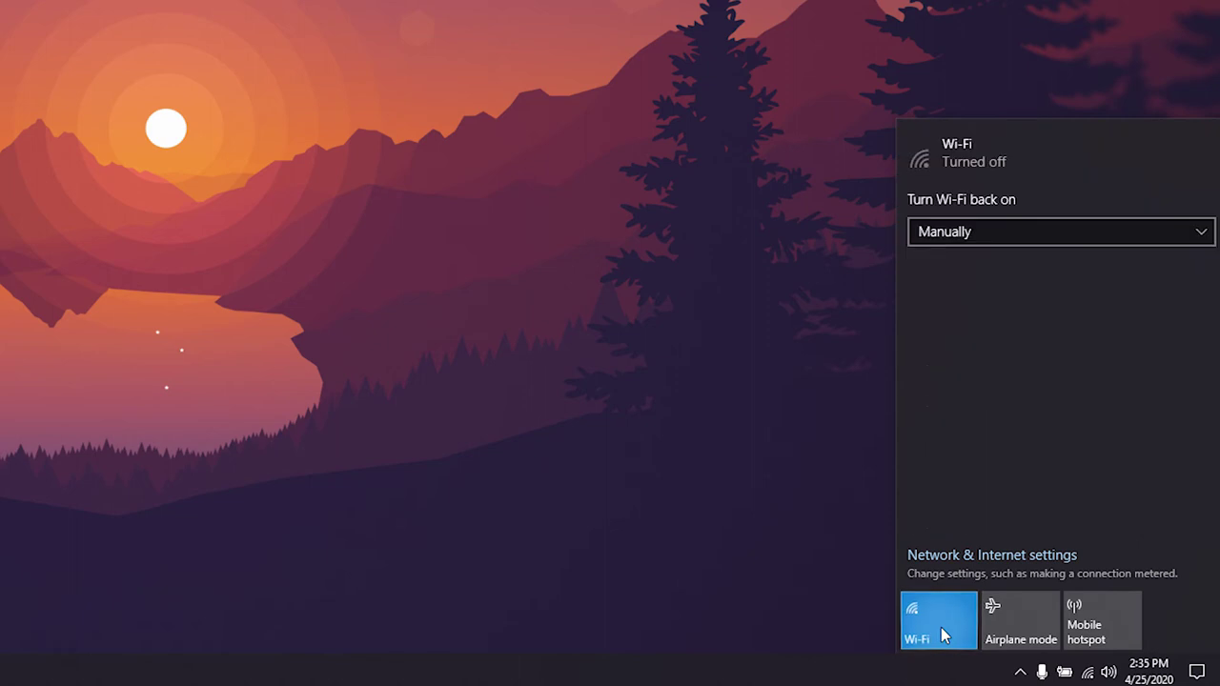
{"action": "left_click", "coordinate": [1008, 631]}
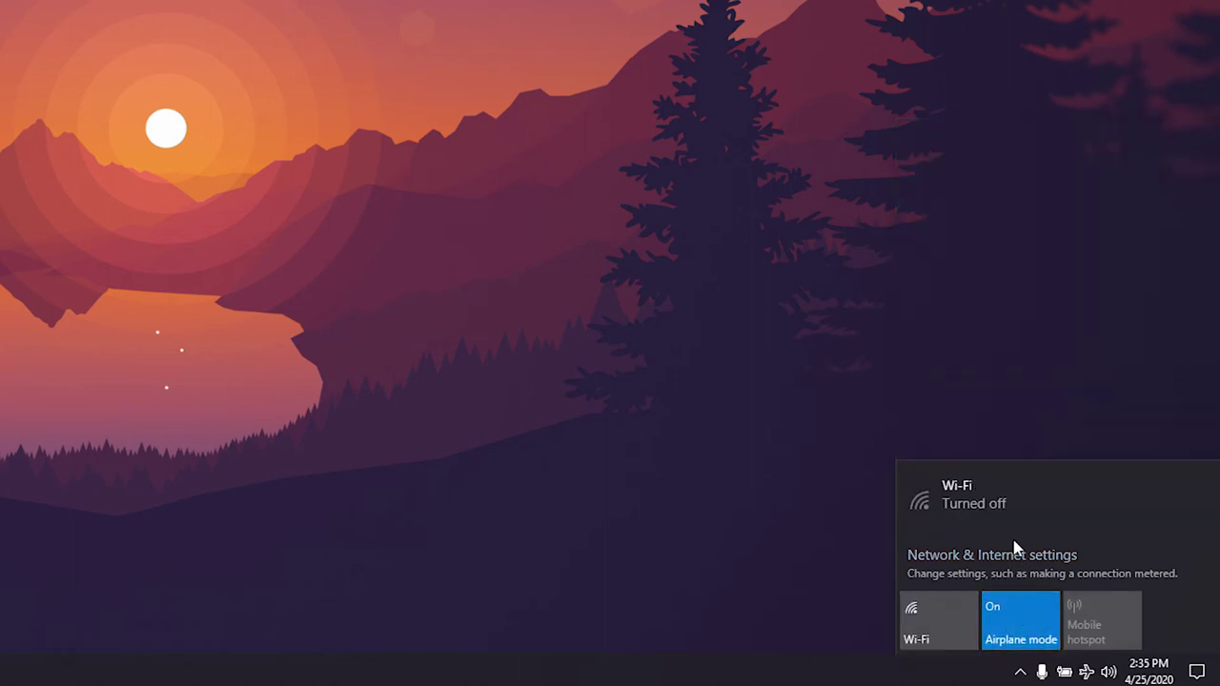
{"action": "left_click", "coordinate": [820, 538]}
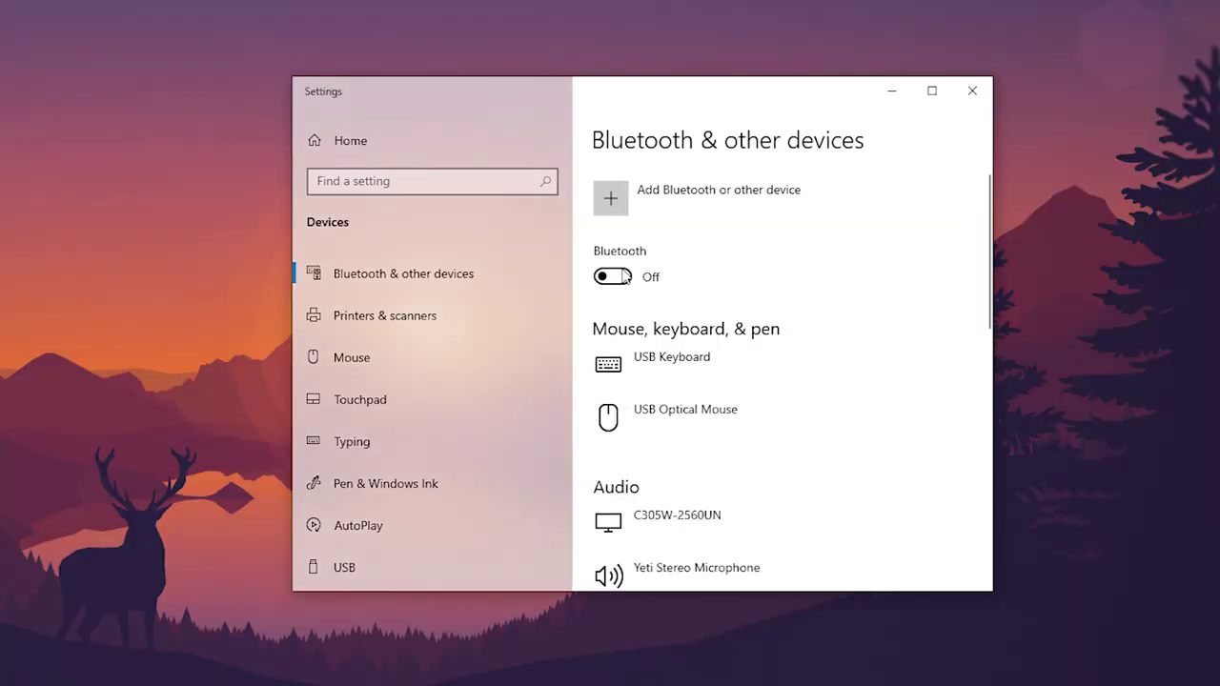
{"action": "left_click", "coordinate": [612, 278]}
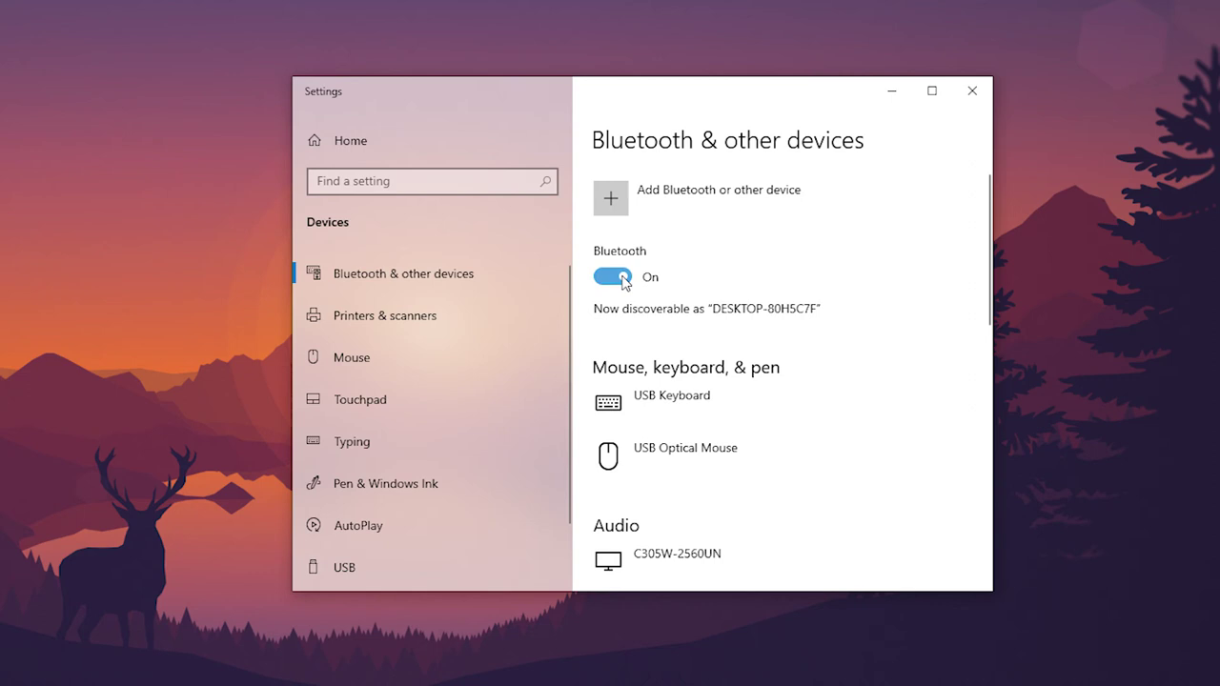
{"action": "left_click", "coordinate": [619, 277]}
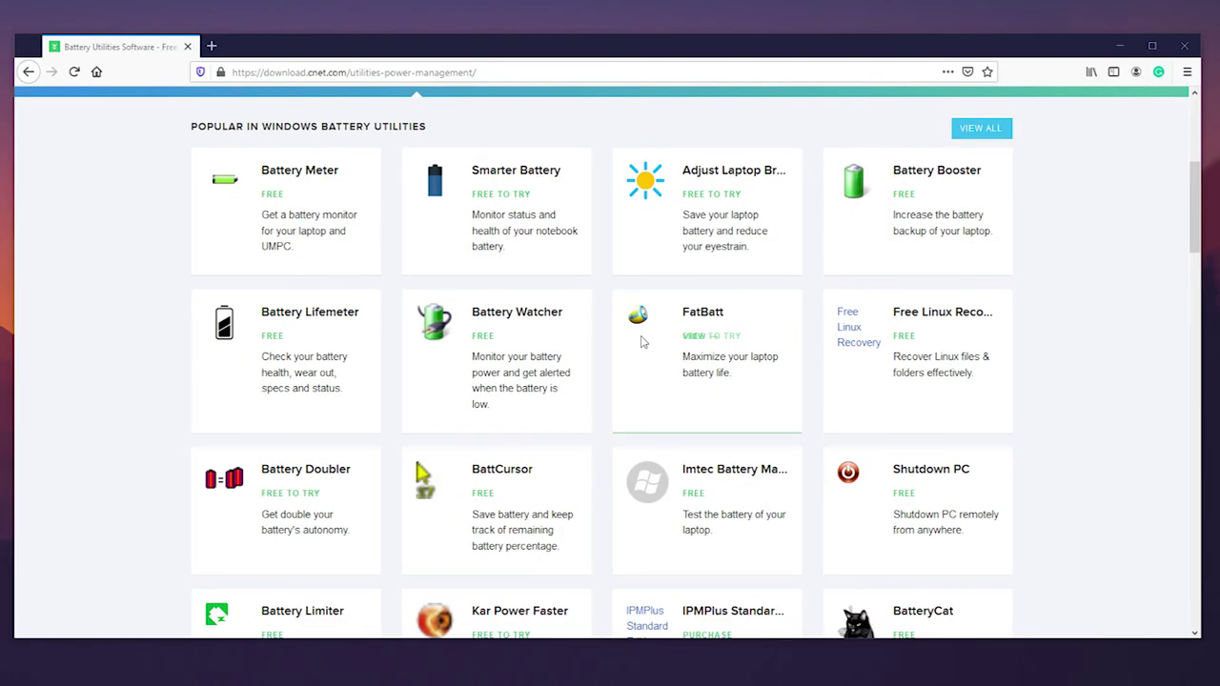
- Open the Battery Doubler entry from the list and browse its Battery Booster download page
{"action": "scroll", "coordinate": [642, 343], "scroll_direction": "down", "scroll_amount": 1}
{"action": "scroll", "coordinate": [642, 343], "scroll_direction": "down", "scroll_amount": 2}
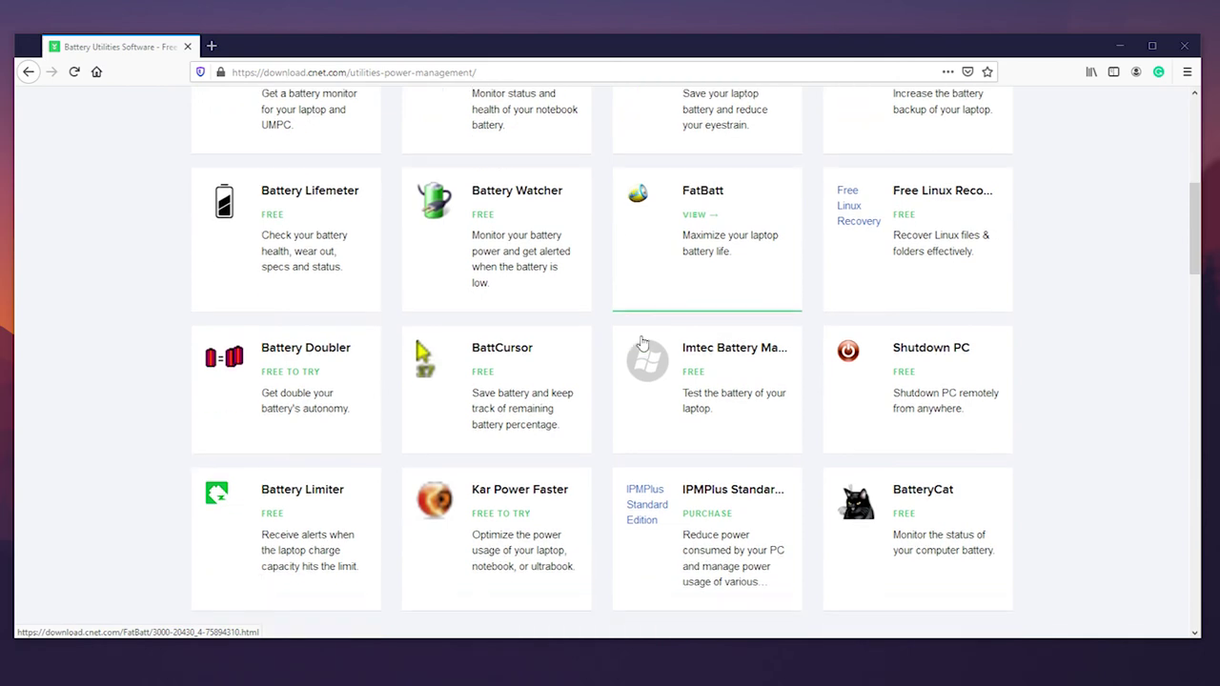
{"action": "scroll", "coordinate": [291, 297], "scroll_direction": "up", "scroll_amount": 3}
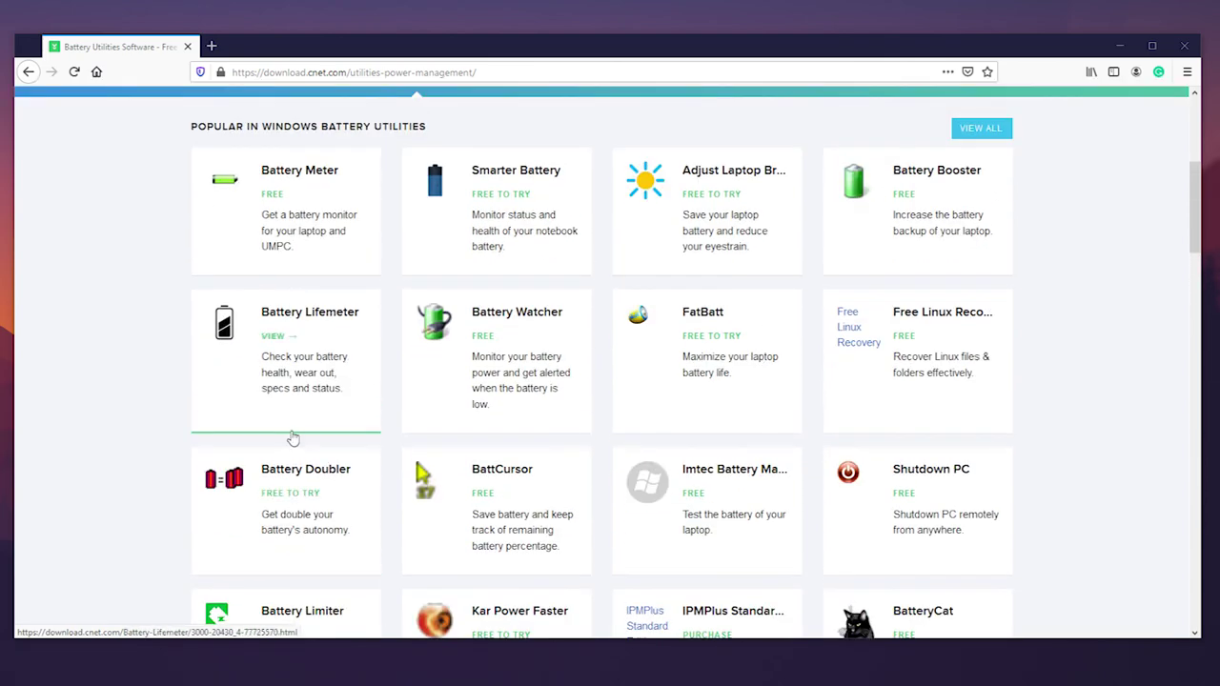
{"action": "left_click", "coordinate": [309, 486]}
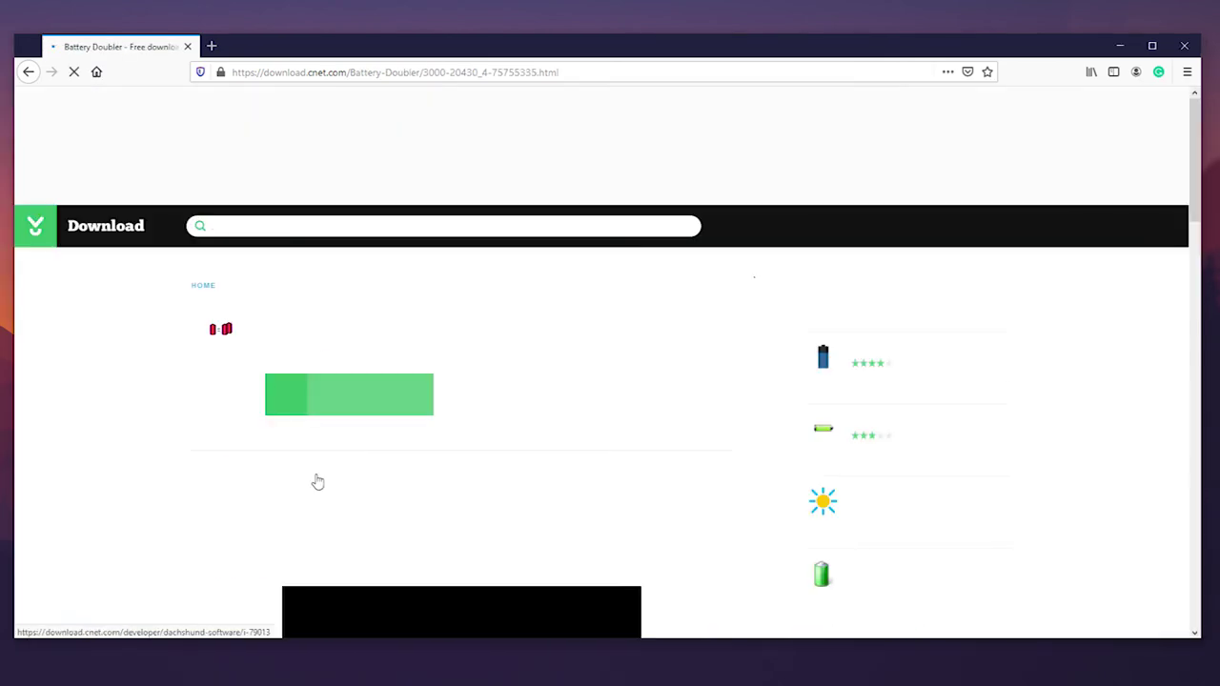
{"action": "scroll", "coordinate": [510, 392], "scroll_direction": "down", "scroll_amount": 3}
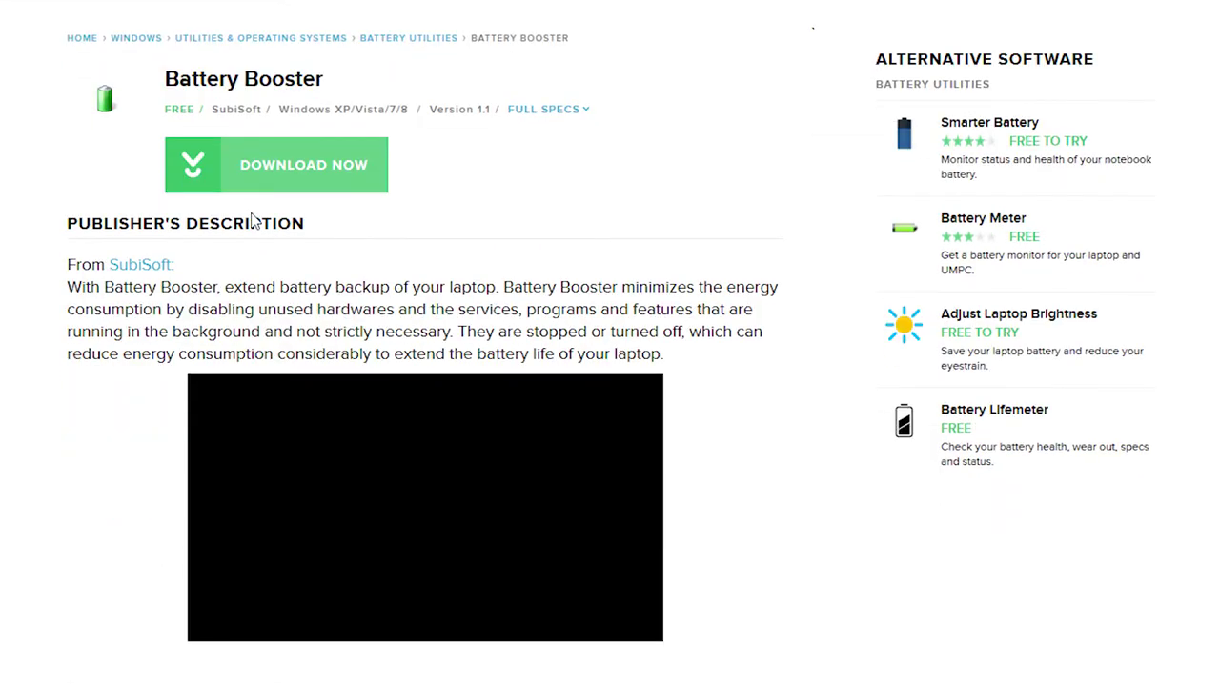
{"action": "scroll", "coordinate": [254, 220], "scroll_direction": "down", "scroll_amount": 2}
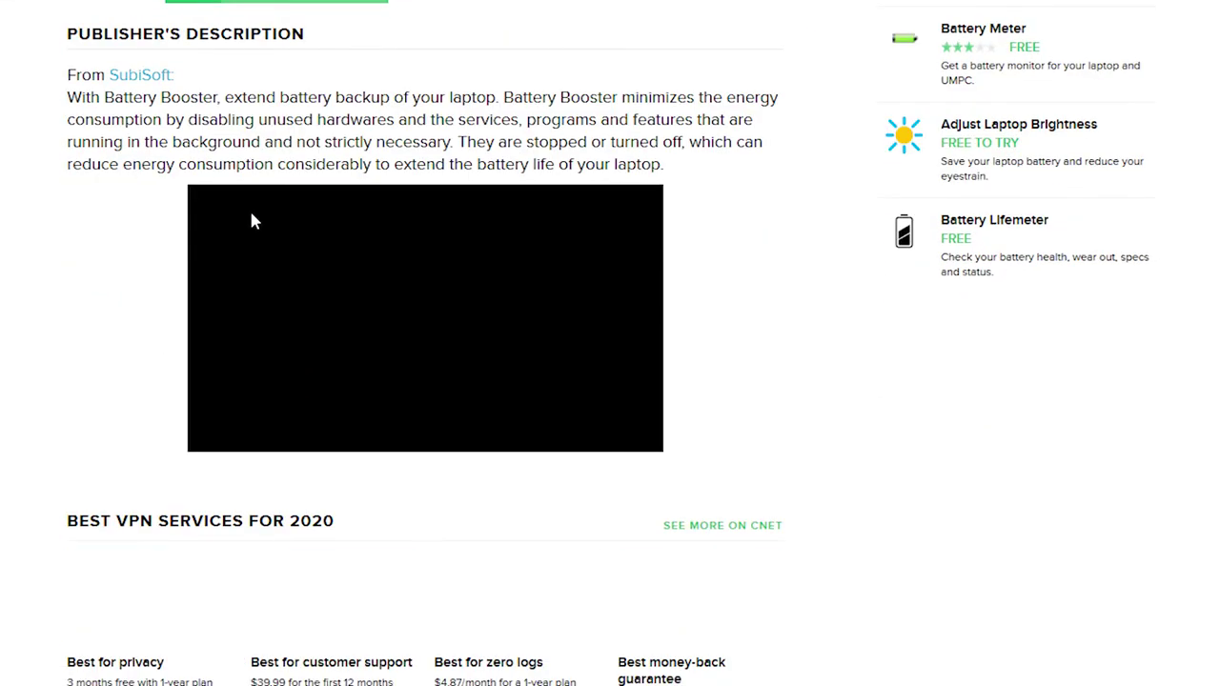
{"action": "scroll", "coordinate": [253, 220], "scroll_direction": "up", "scroll_amount": 1}
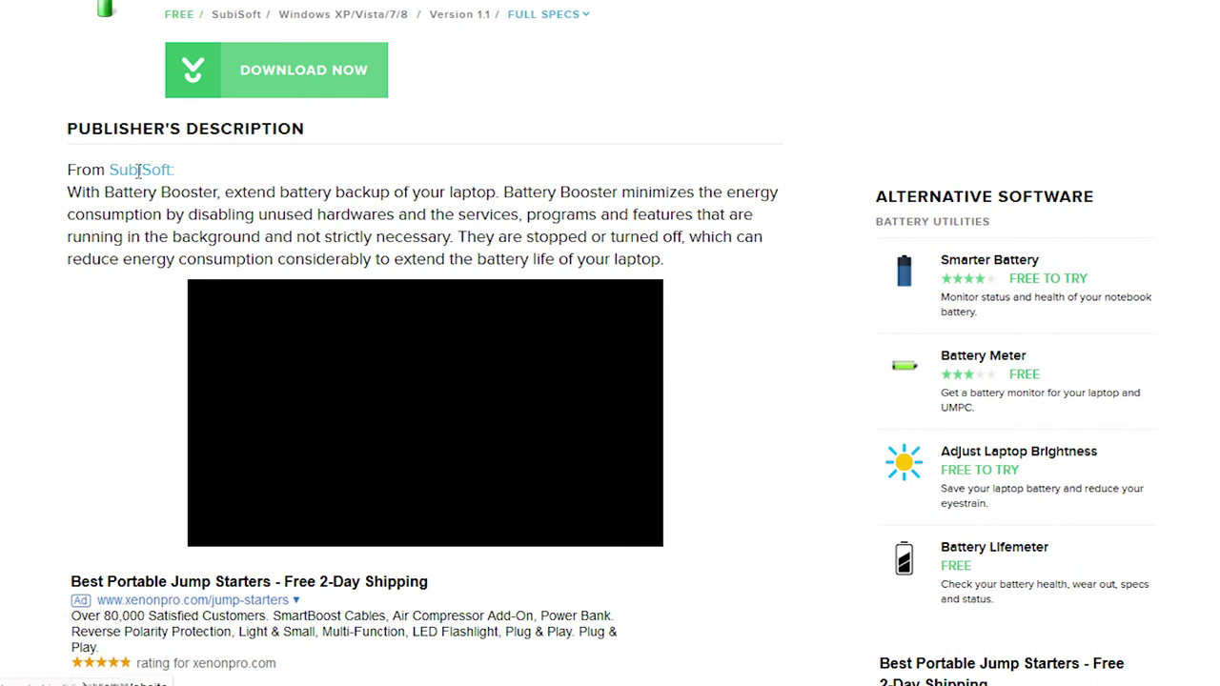
- Follow the SubiSoft publisher link and open the Sort options for its product list
{"action": "left_click", "coordinate": [139, 170]}
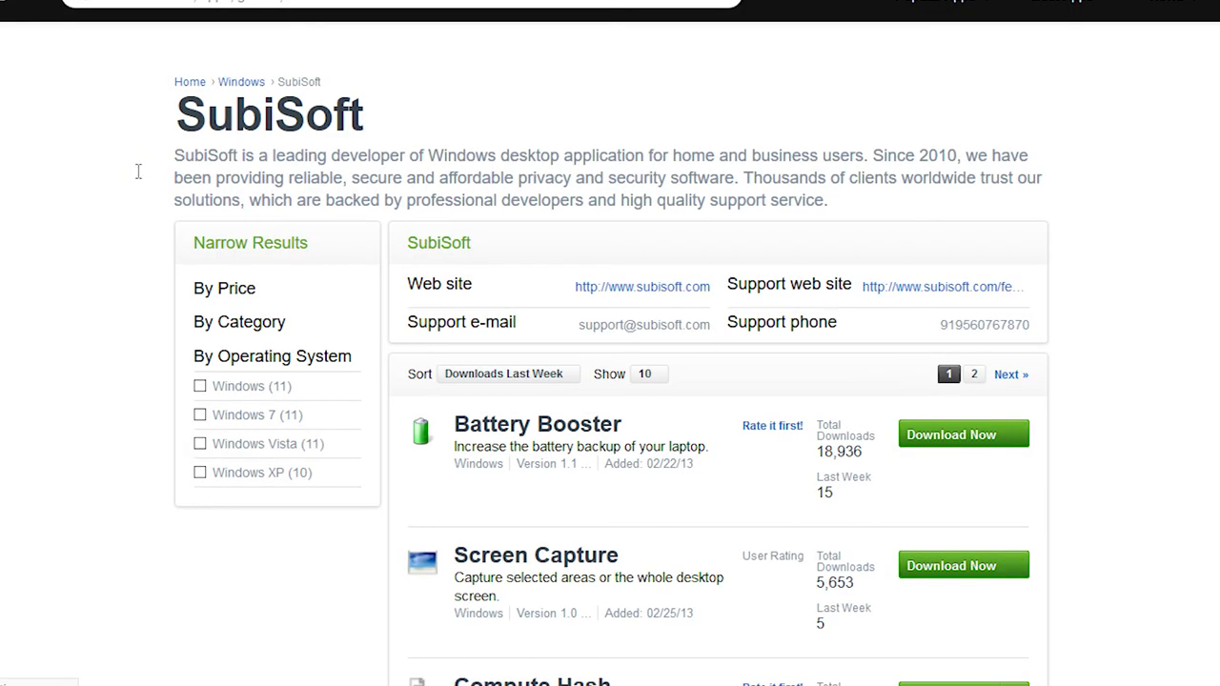
{"action": "scroll", "coordinate": [428, 247], "scroll_direction": "down", "scroll_amount": 3}
{"action": "left_click", "coordinate": [514, 374]}
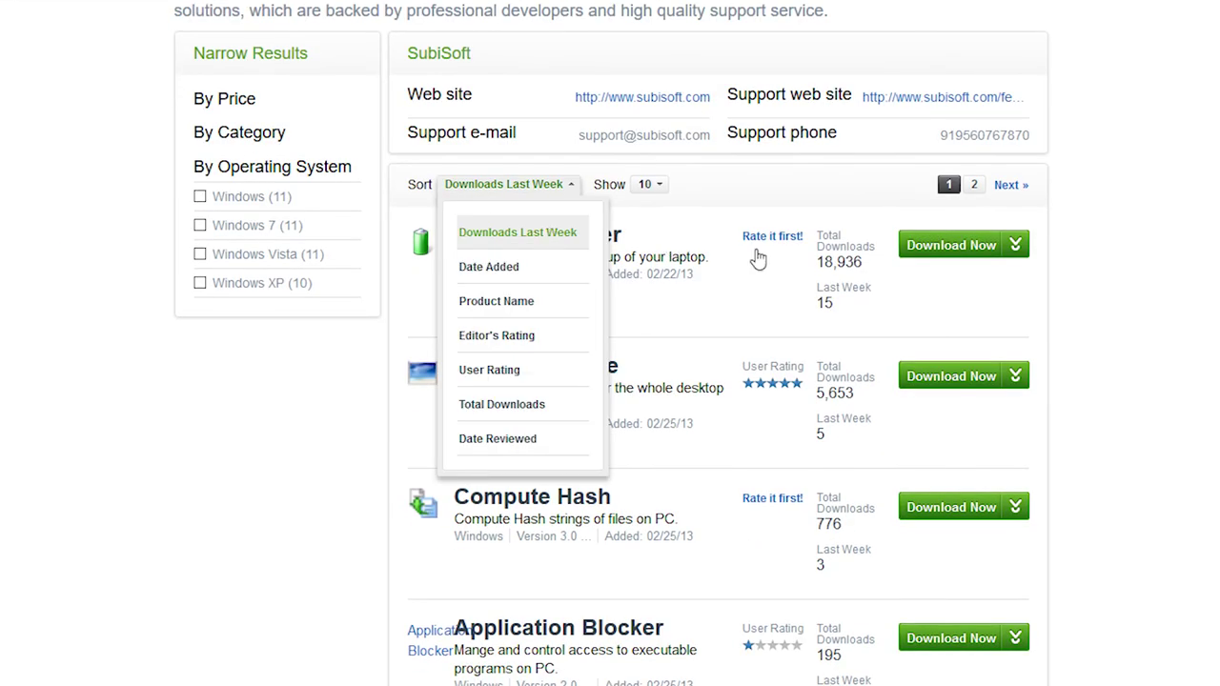
{"action": "scroll", "coordinate": [825, 334], "scroll_direction": "up", "scroll_amount": 1}
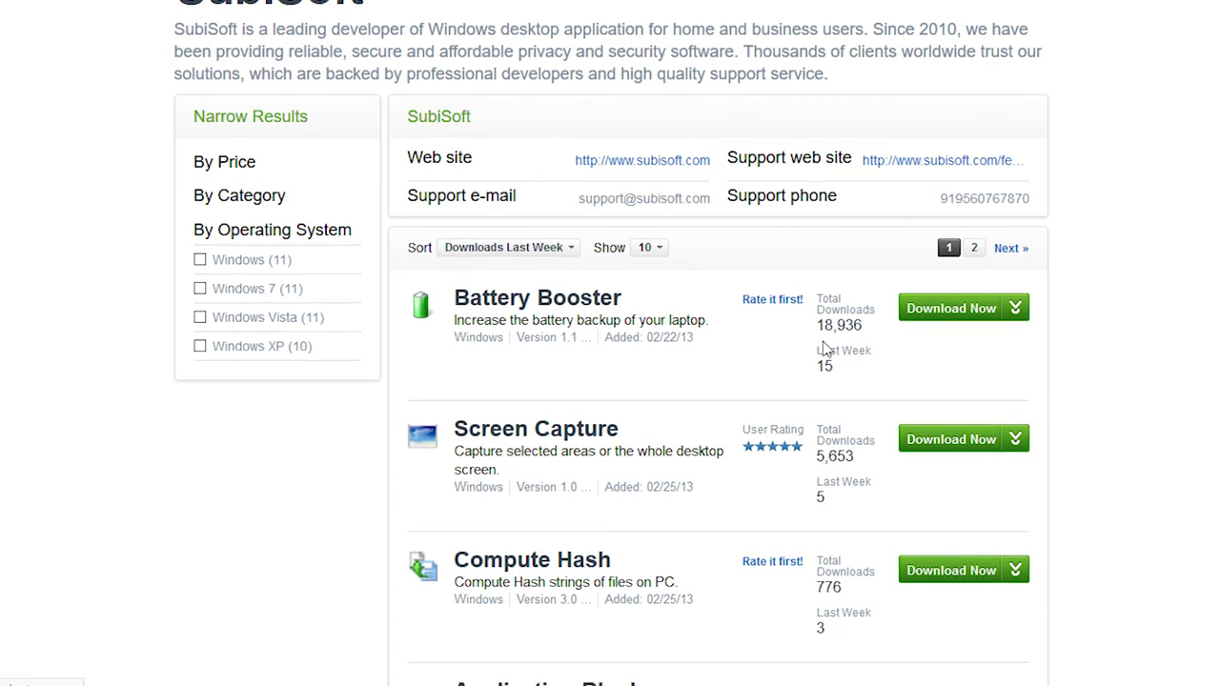
{"action": "scroll", "coordinate": [521, 336], "scroll_direction": "down", "scroll_amount": 6}
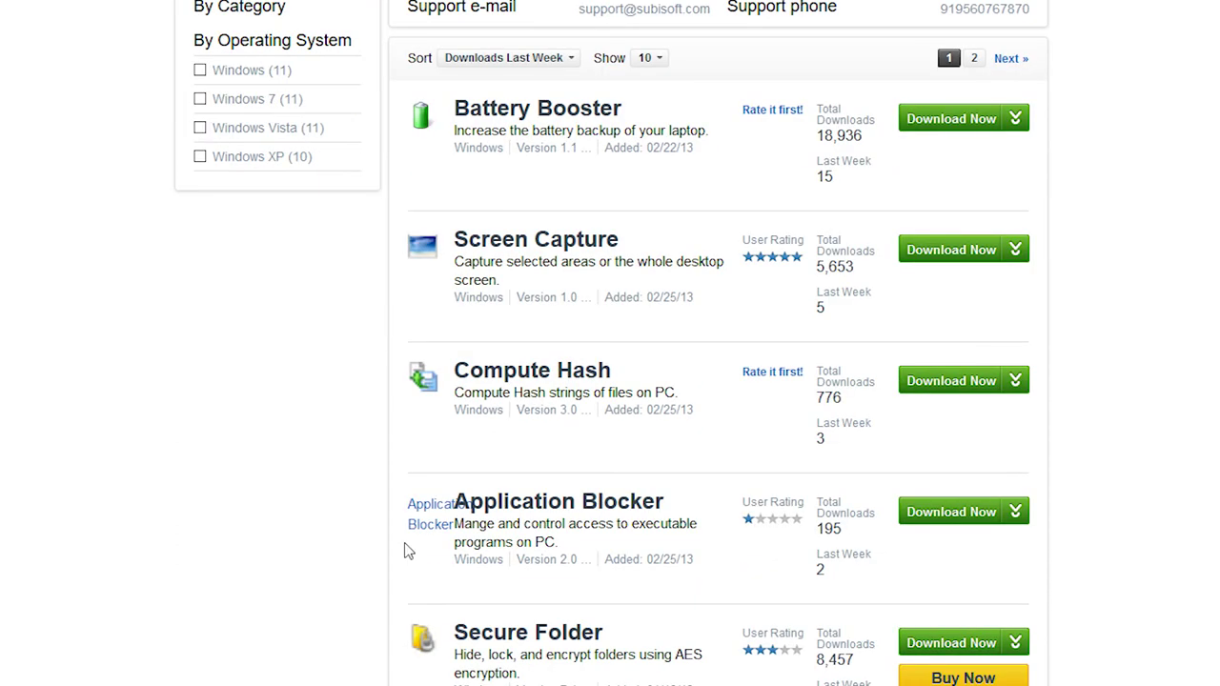